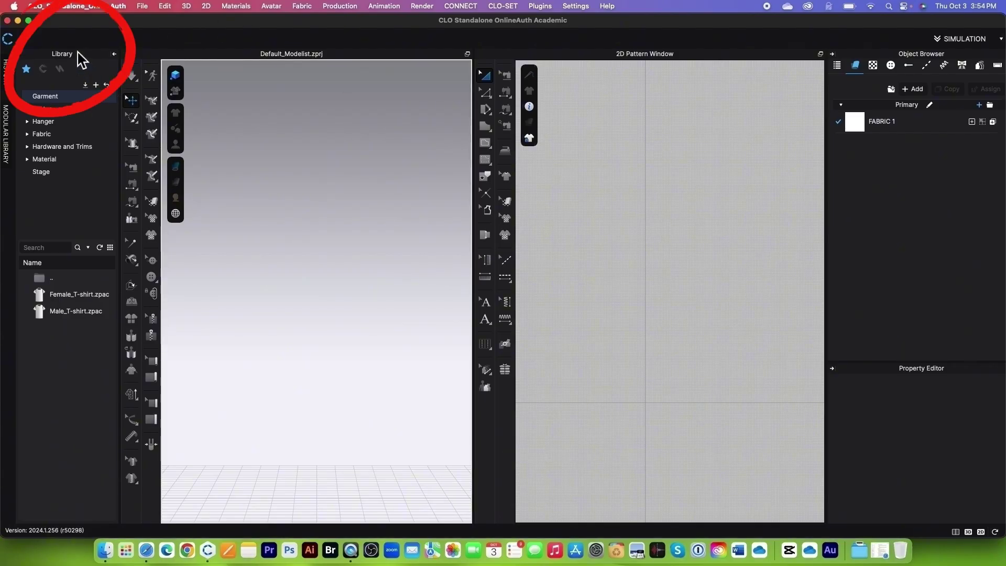
- Add the "Clo animation projects" folder to the library
click(96, 84)
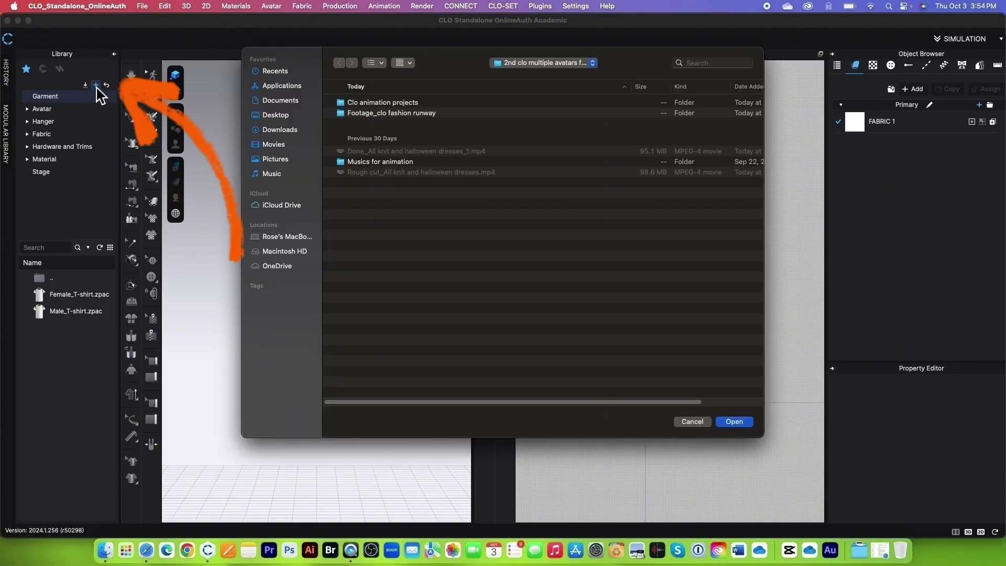
click(293, 115)
click(396, 103)
double_click(397, 103)
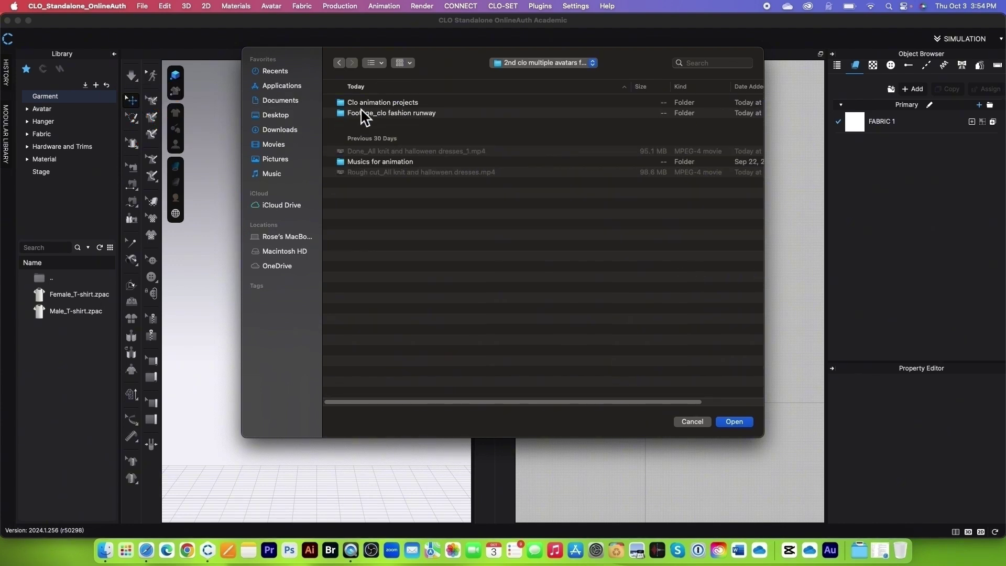
click(393, 106)
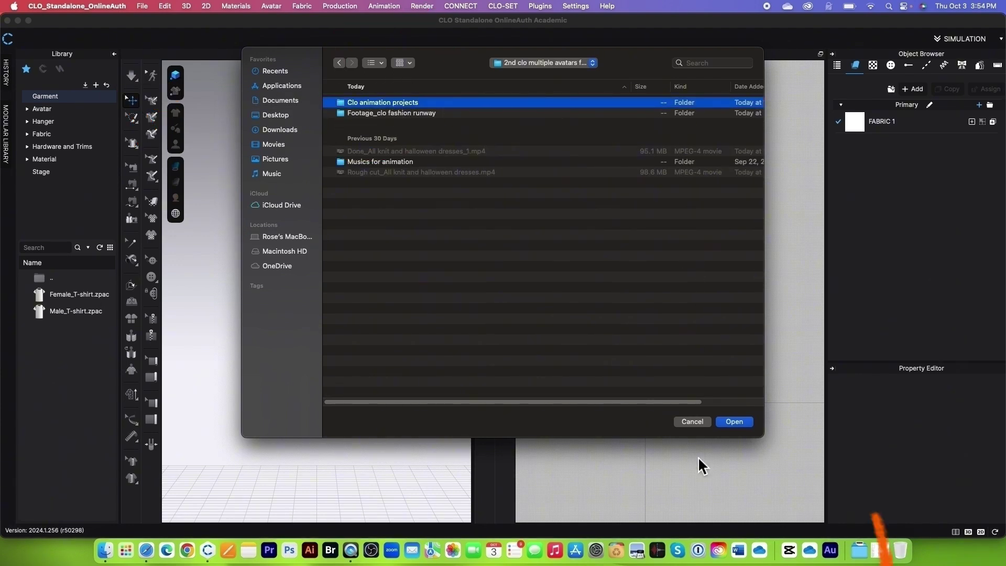
click(740, 423)
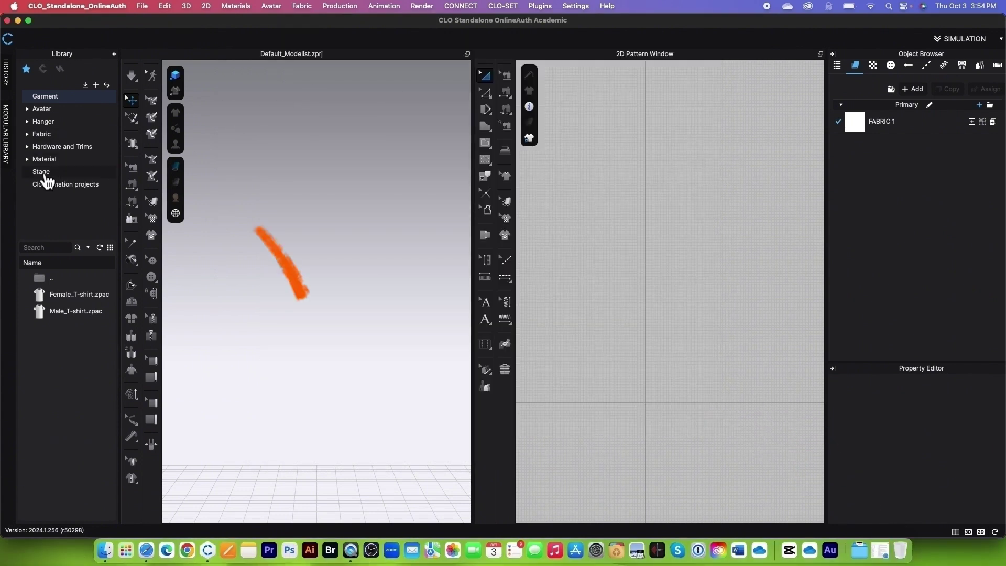
- Open Purple dress.zprj from the Clo animation projects library folder
click(76, 189)
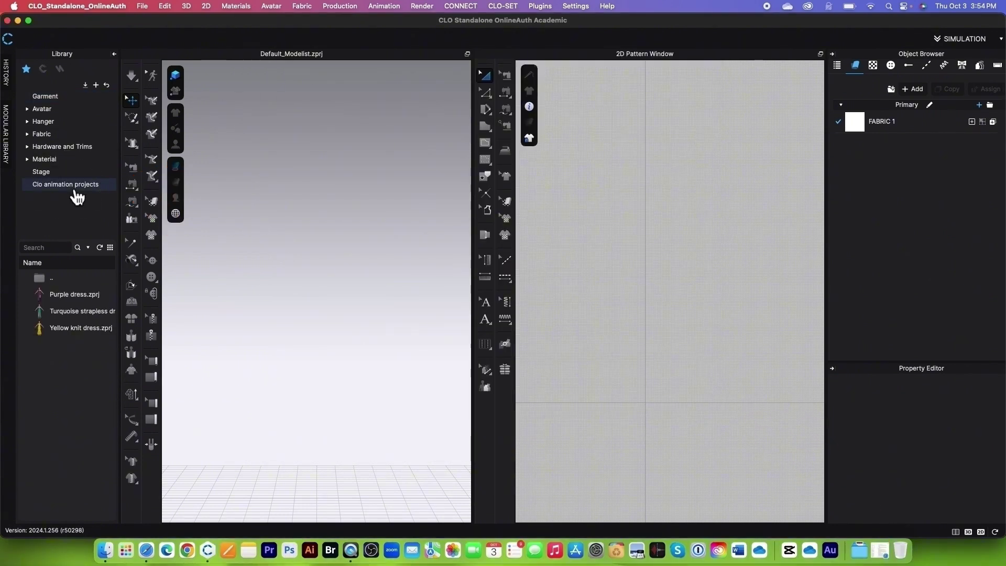
mouse_move(75, 300)
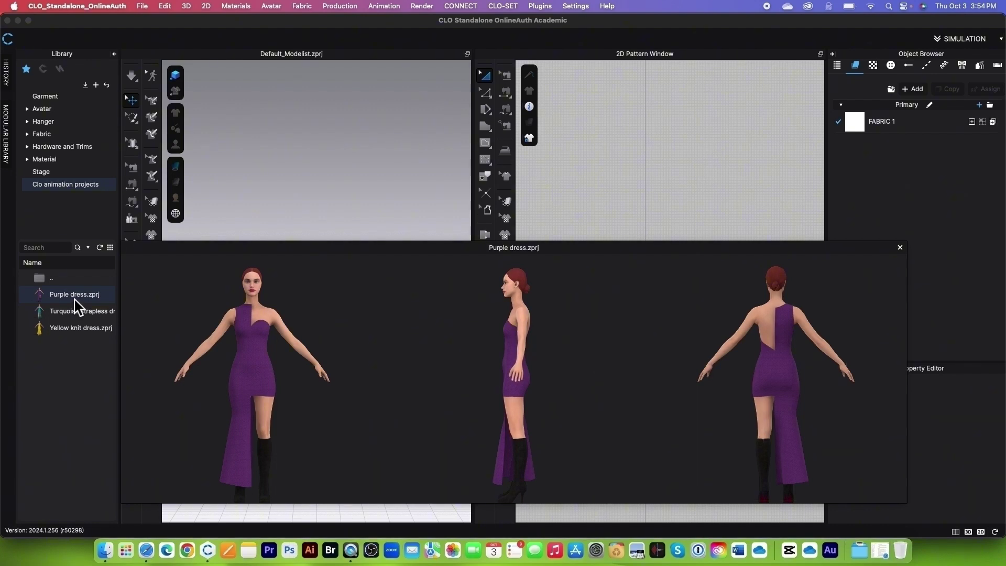
double_click(75, 296)
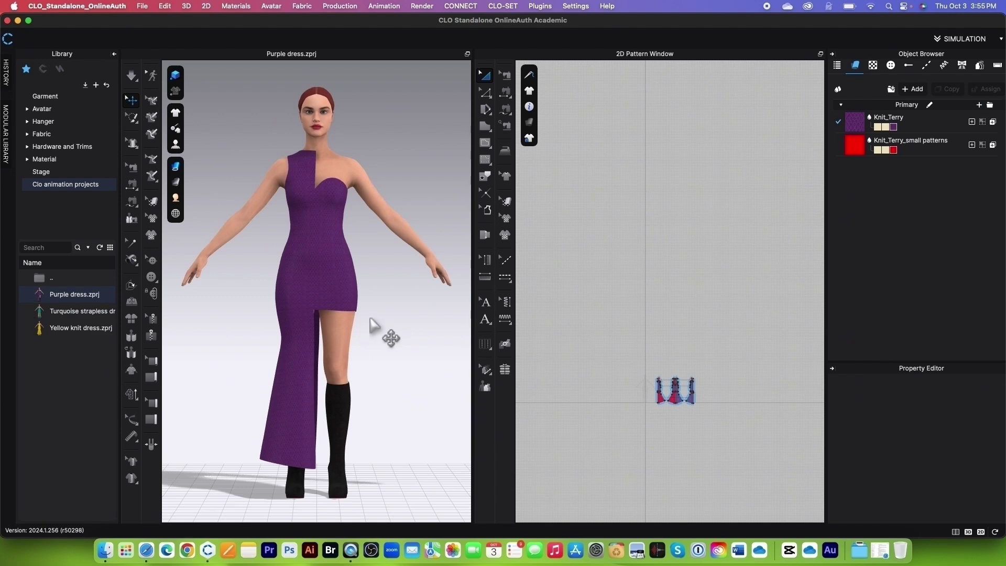
- Set the particle distance of all the dress pattern pieces to 10 mm
scroll(690, 478, up, 5)
click(586, 184)
drag(585, 183, 742, 314)
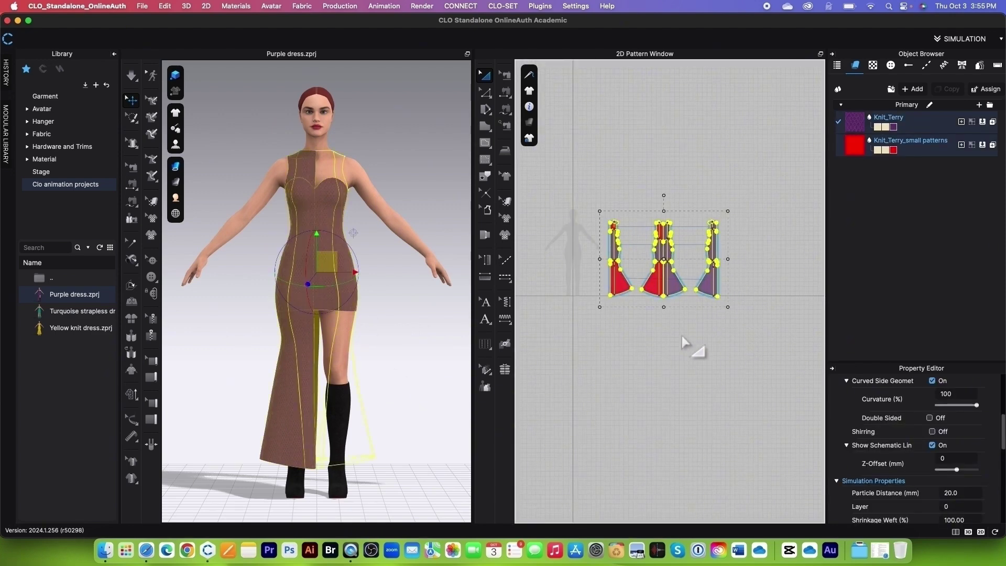
drag(958, 368, 959, 268)
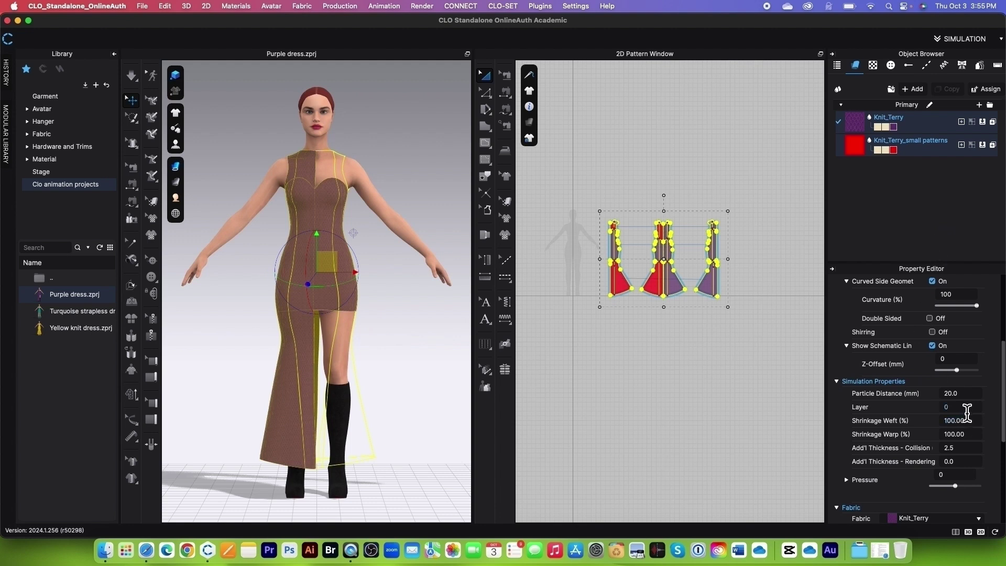
click(948, 395)
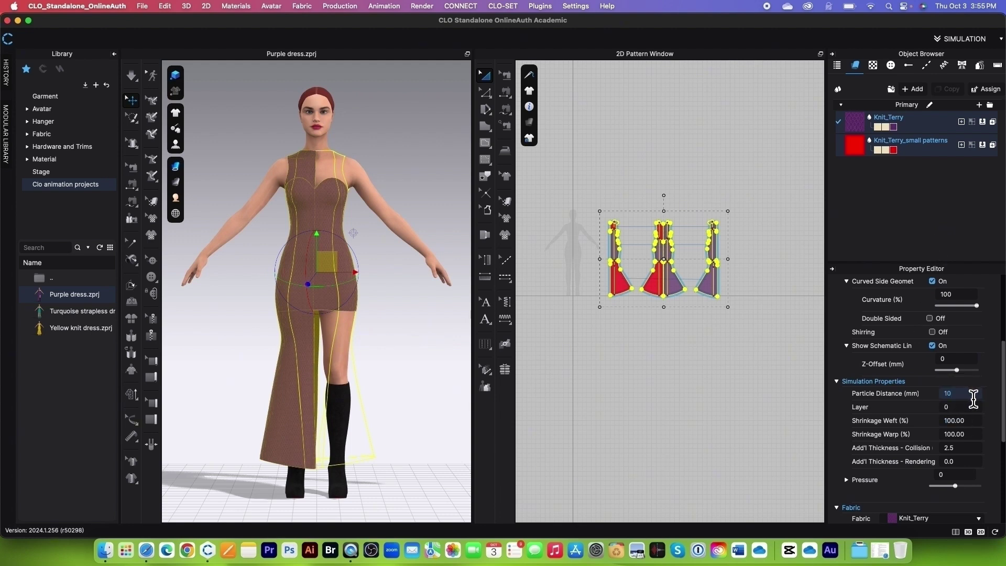
key(Return)
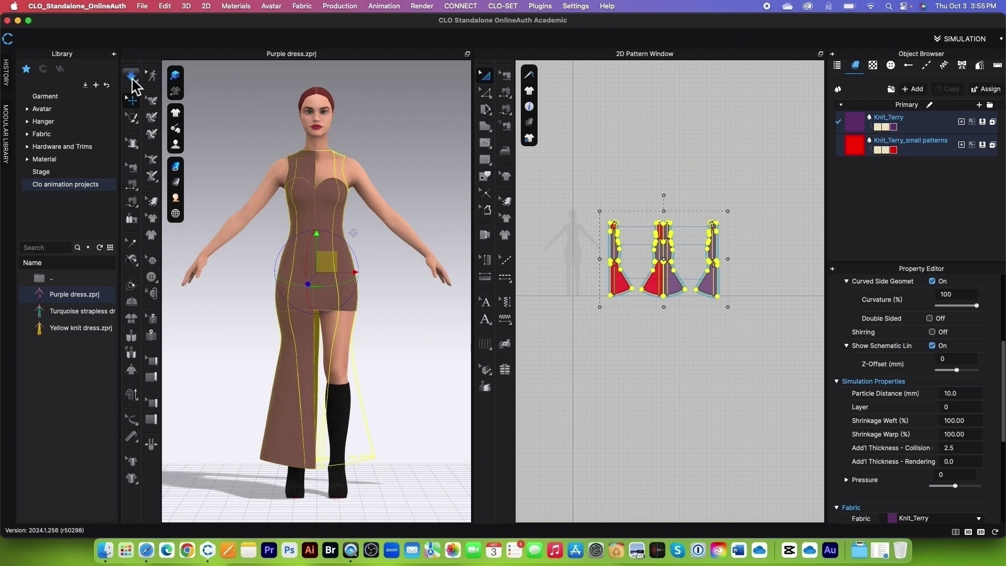
- Simulate the purple dress on the avatar, stop the simulation and deselect the patterns
click(132, 76)
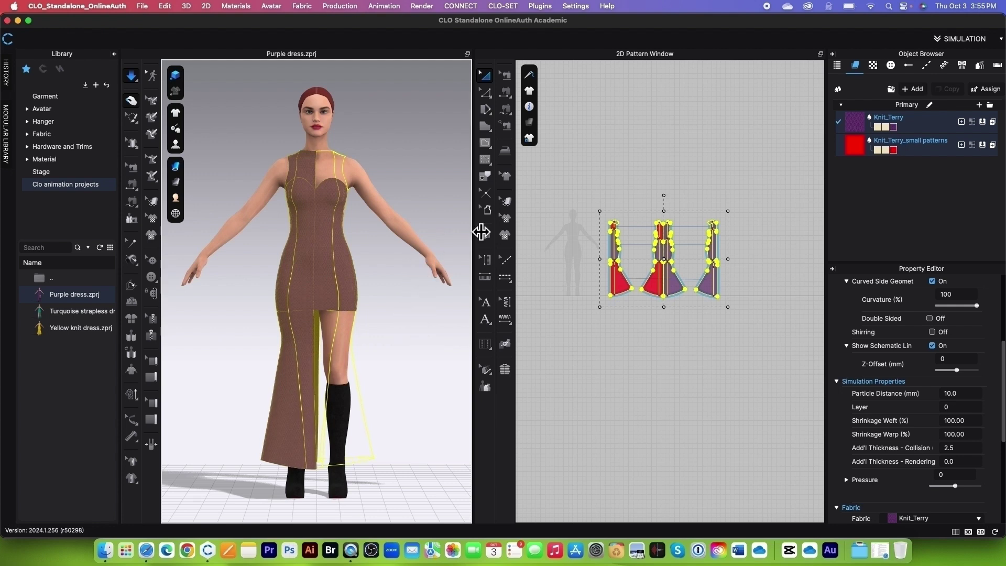
click(134, 79)
click(406, 287)
scroll(406, 287, down, 2)
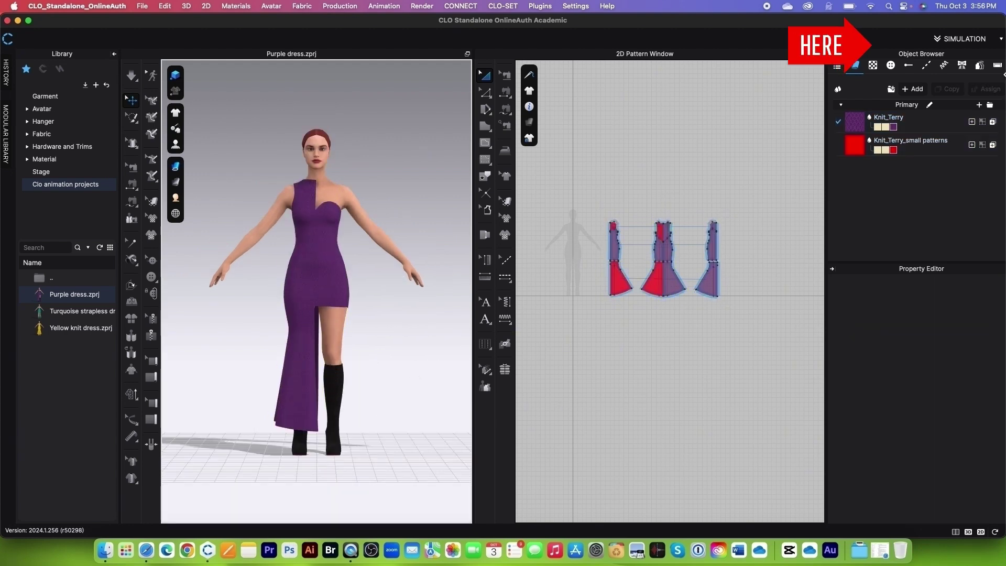
- Switch the workspace to Animation mode and enlarge the timeline area
click(966, 40)
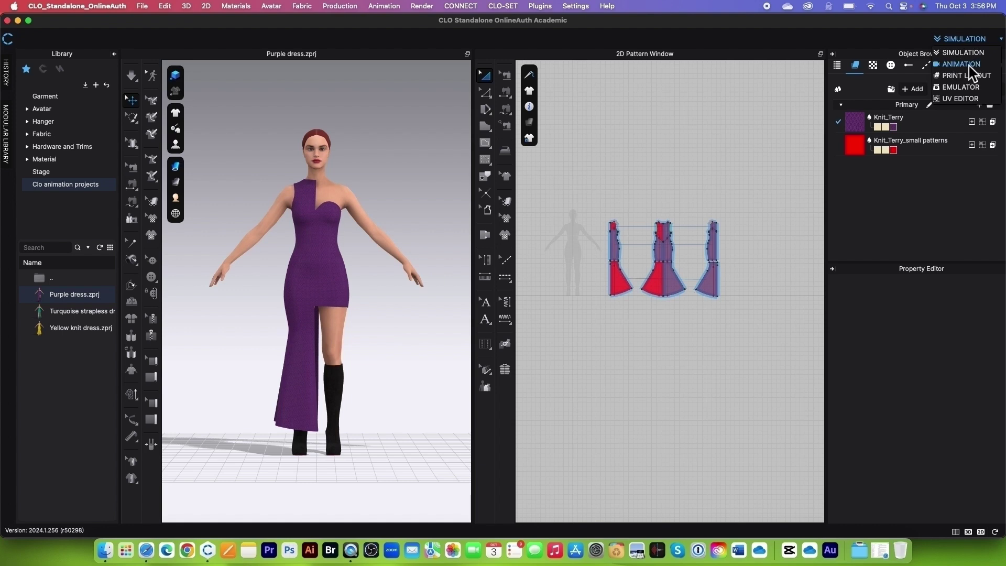
click(964, 65)
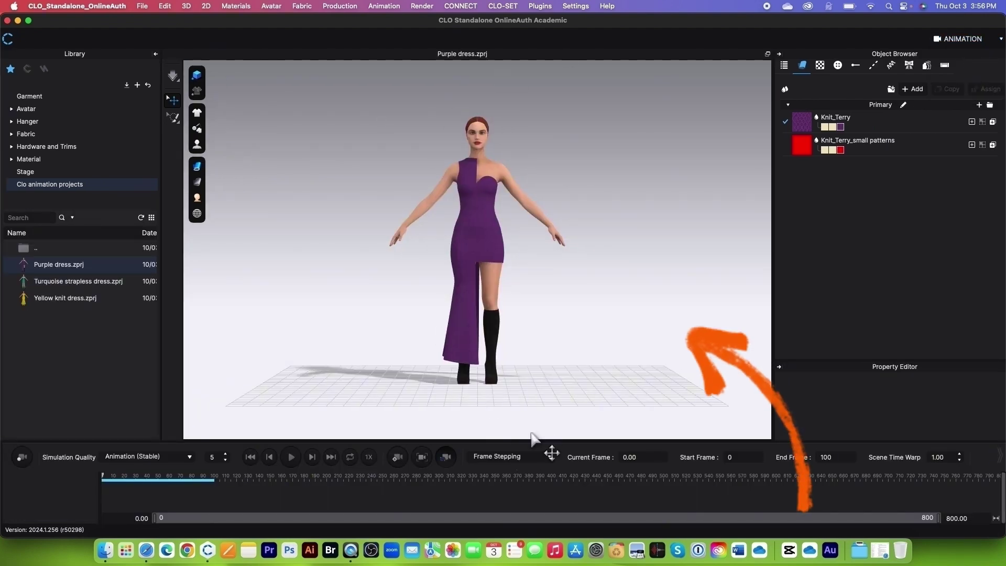
drag(537, 446, 534, 398)
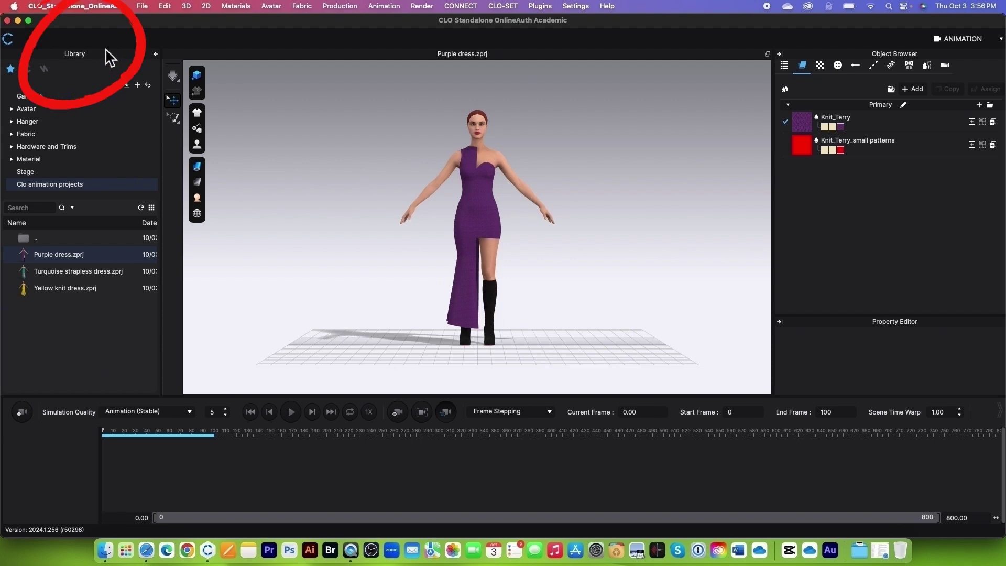
- Load the Stage_01.zse stage into the scene using the Add load type, with scene and props and render properties included
click(68, 174)
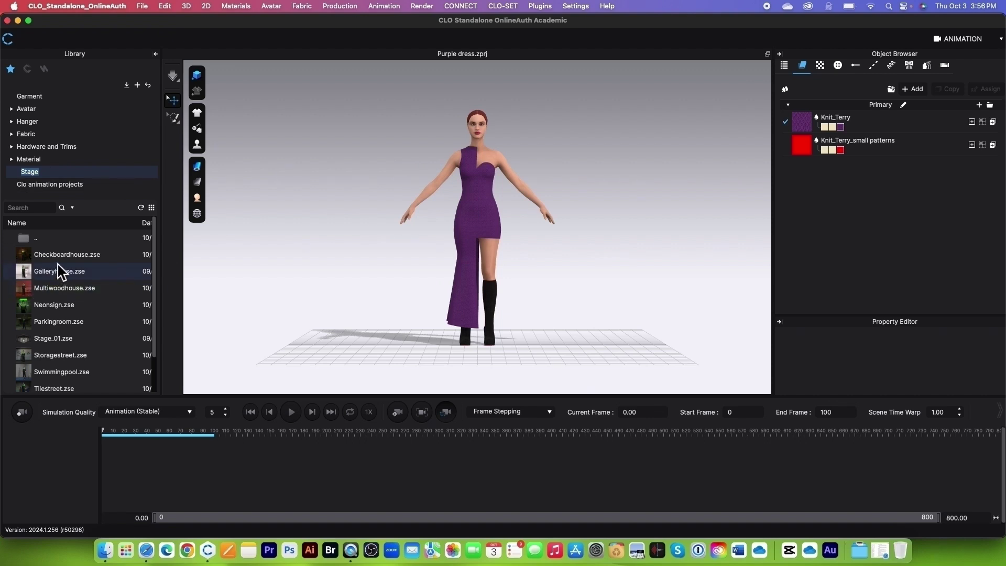
scroll(73, 340, down, 2)
click(52, 301)
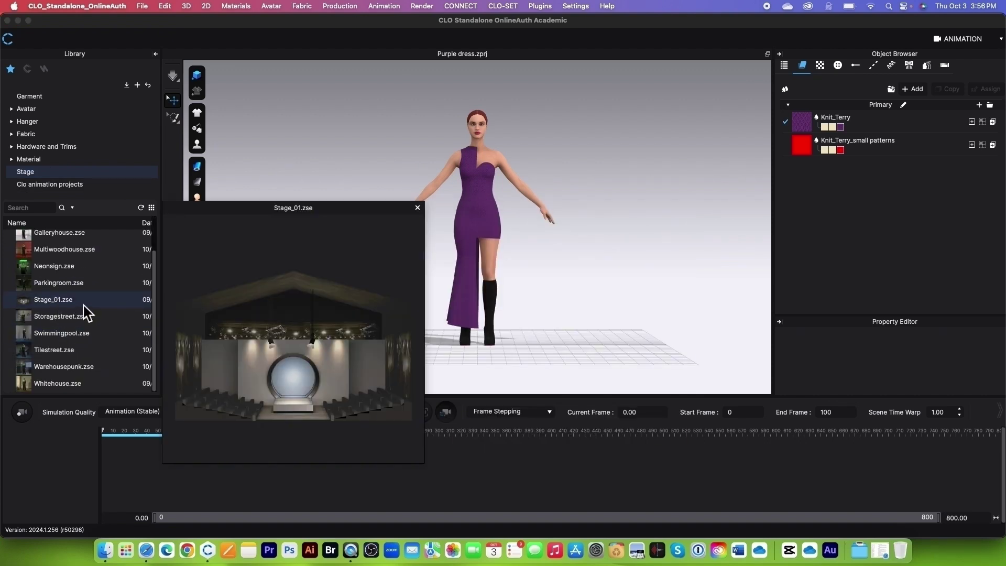
double_click(82, 302)
drag(548, 189, 595, 146)
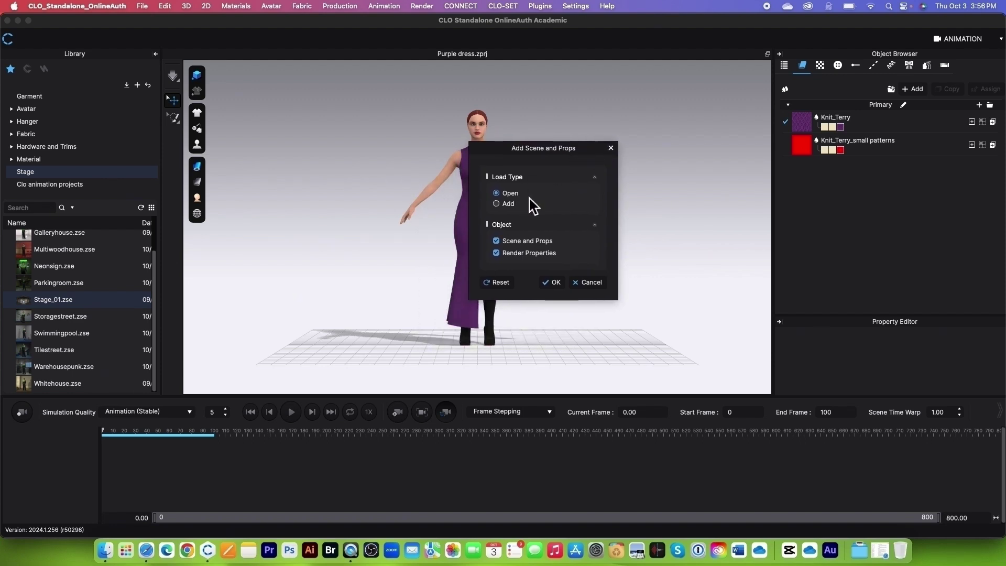
click(496, 203)
drag(606, 139, 672, 80)
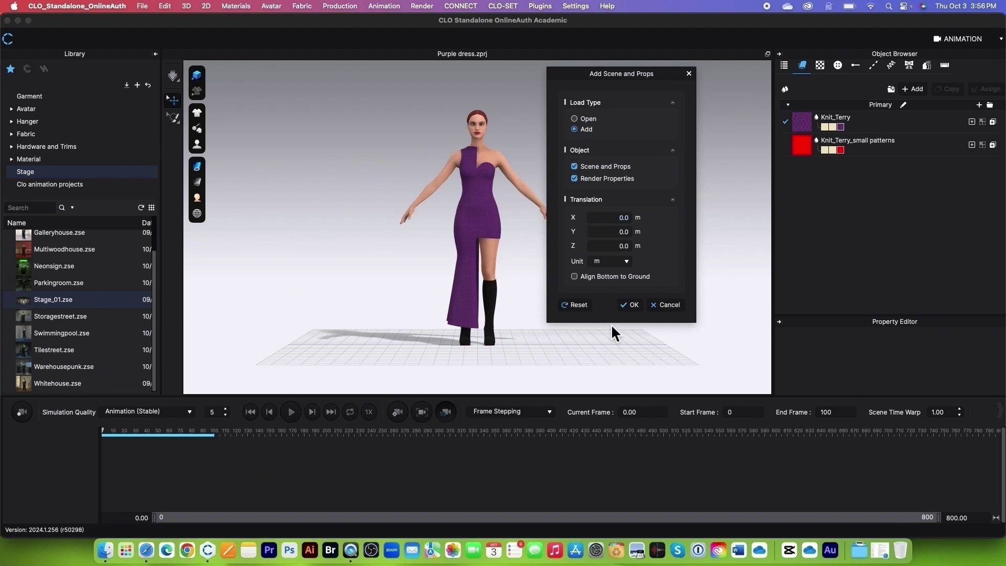
click(630, 306)
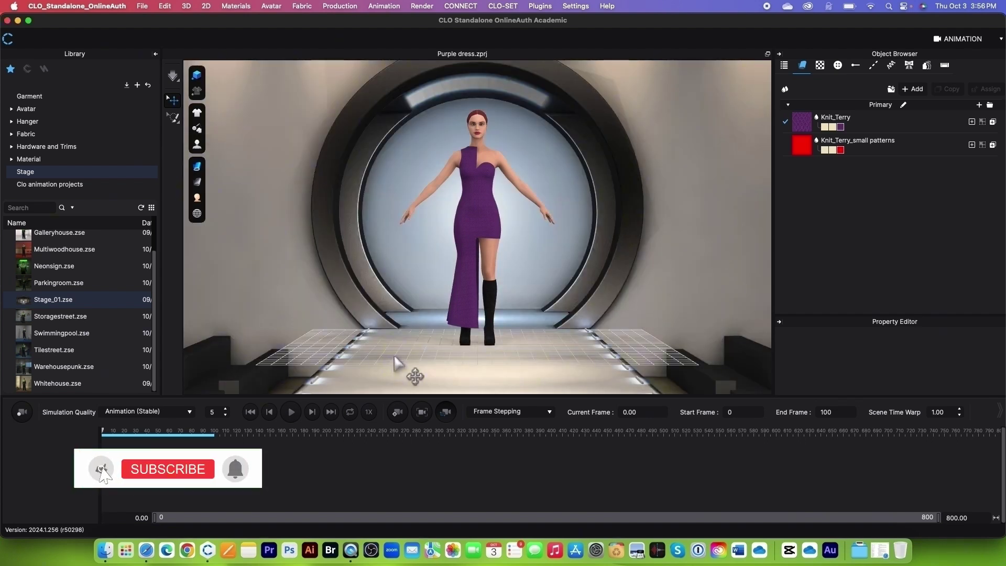
- Hide the ground grid in the 3D scene and frame the avatar on the runway
mouse_move(200, 211)
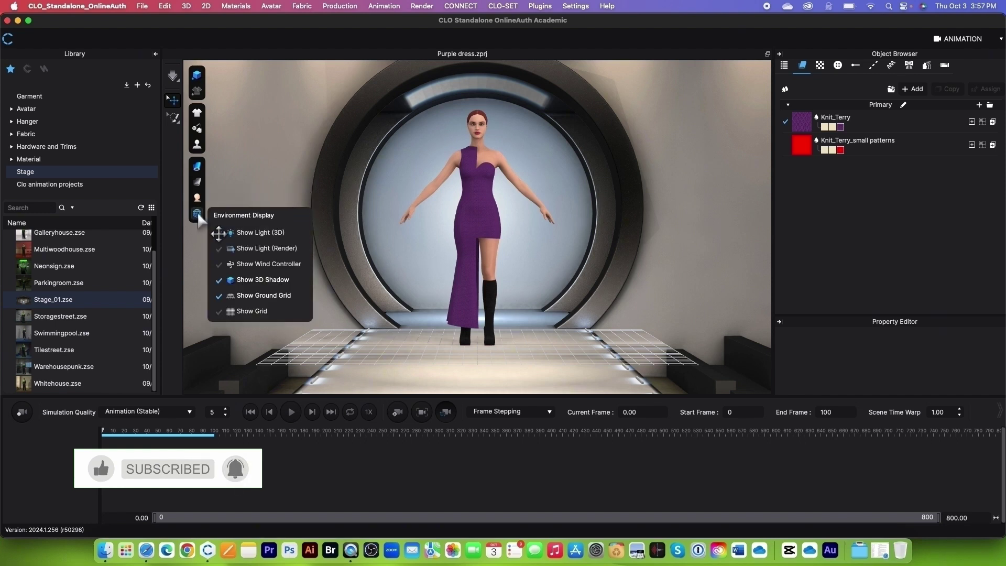
click(262, 296)
scroll(584, 327, down, 1)
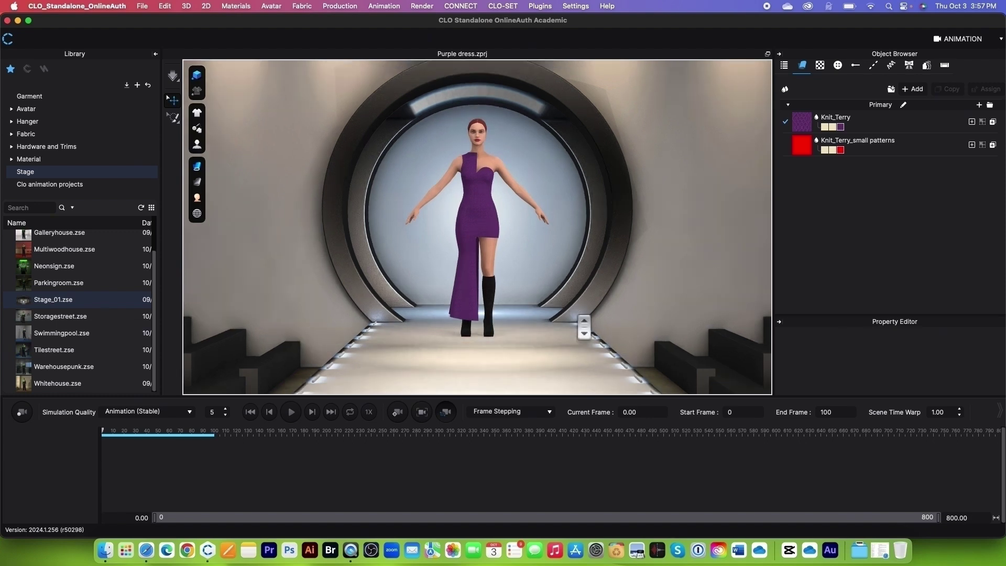
scroll(583, 326, down, 4)
scroll(585, 324, down, 1)
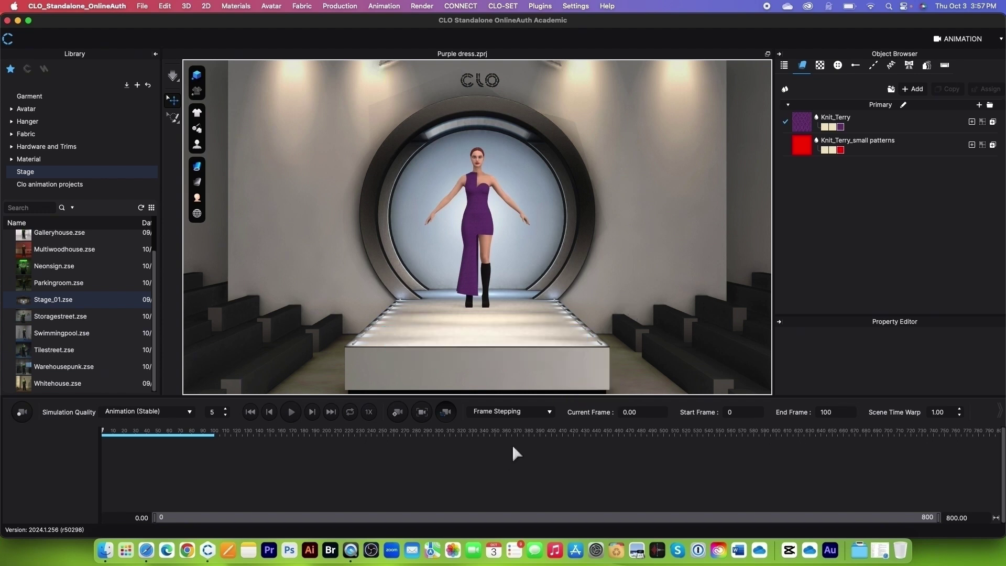
scroll(560, 387, up, 3)
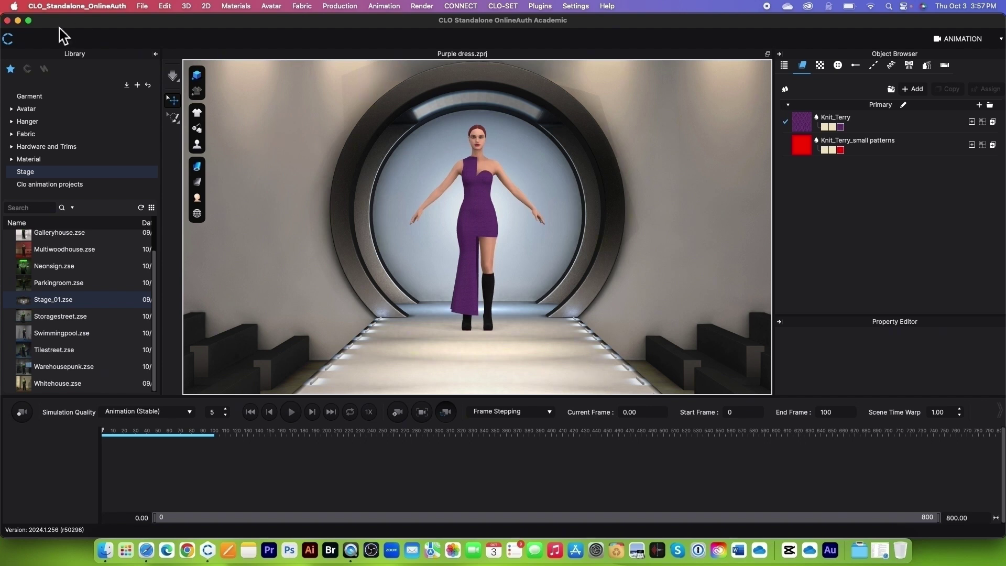
- Apply the Female_V2 motion FV2_01_No_Hands_Pose.mtn with a 30-frame transition to the start position, and widen the timeline's track-name column
click(89, 110)
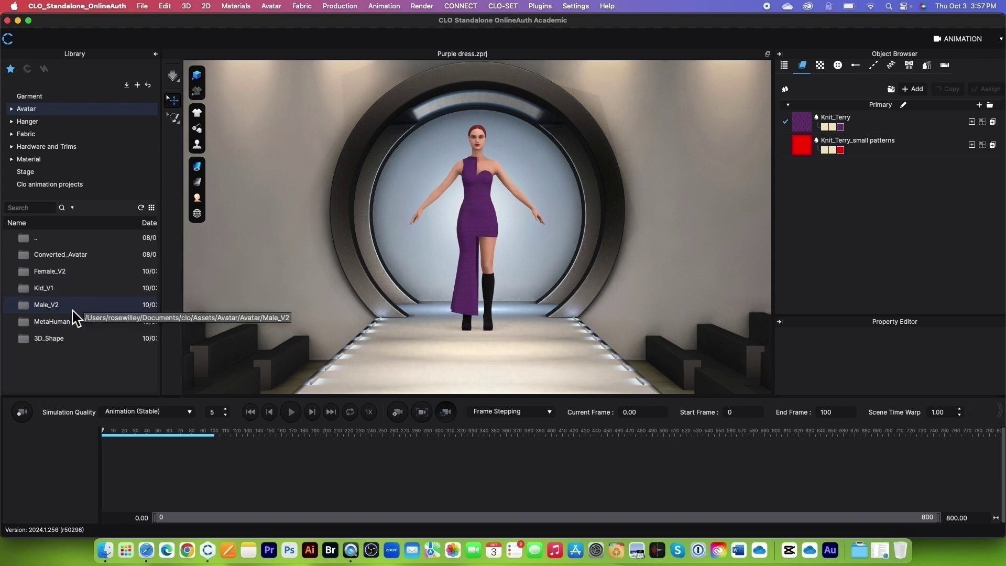
double_click(82, 273)
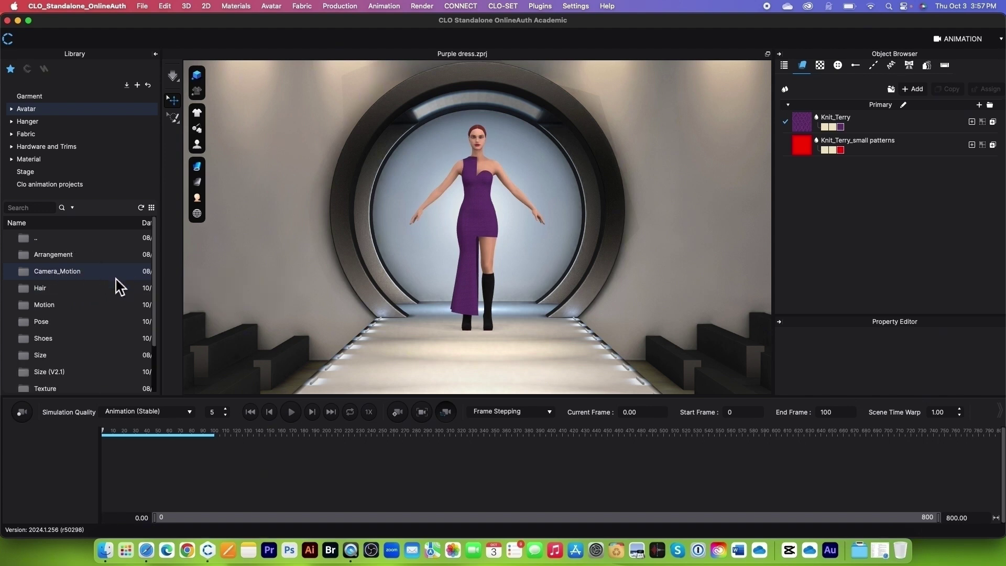
double_click(89, 312)
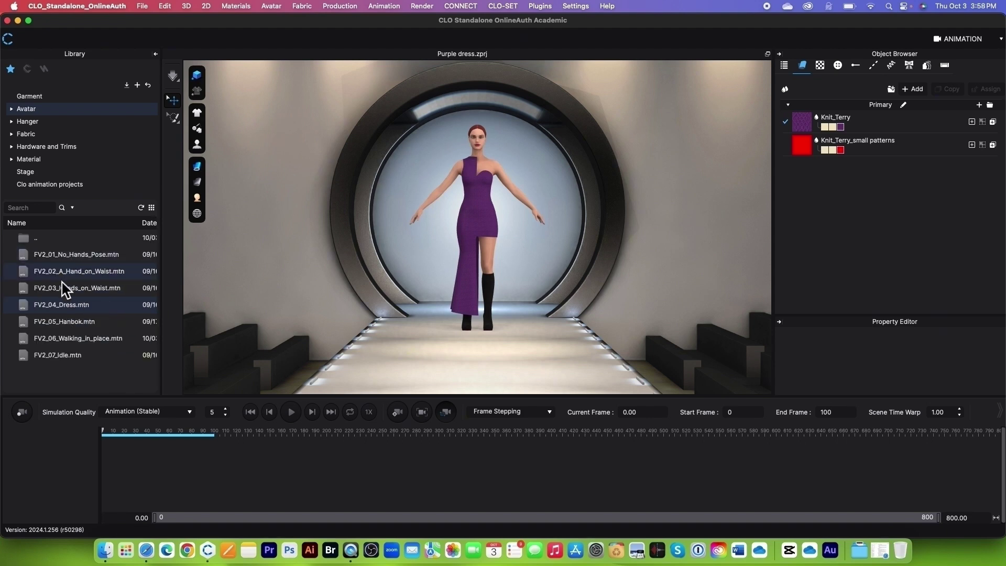
double_click(87, 257)
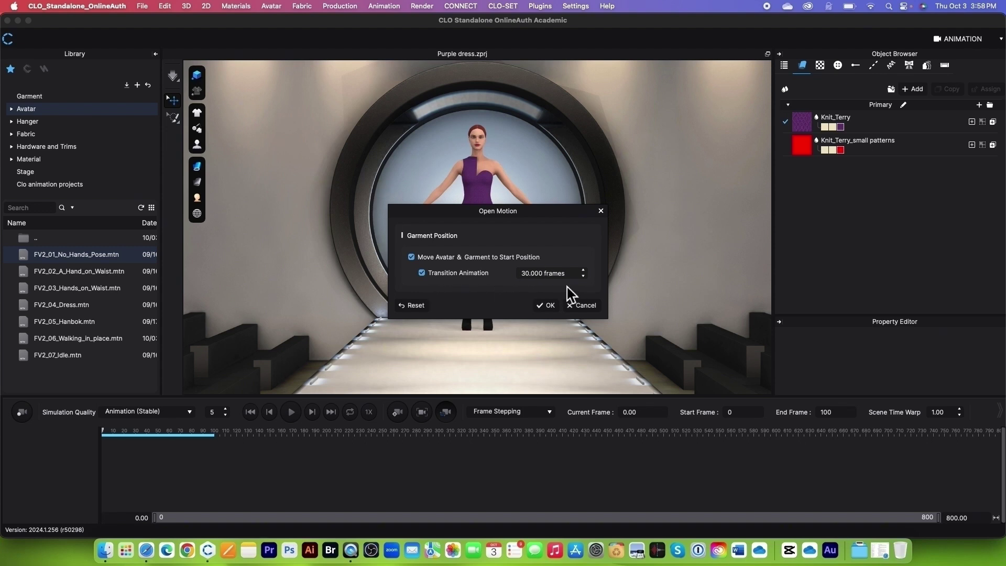
click(547, 305)
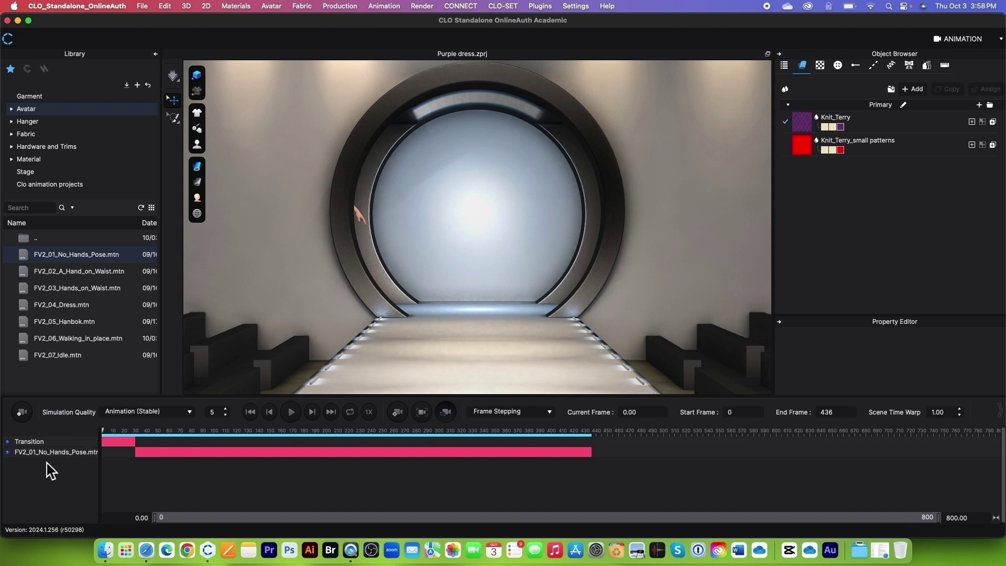
drag(102, 465, 125, 464)
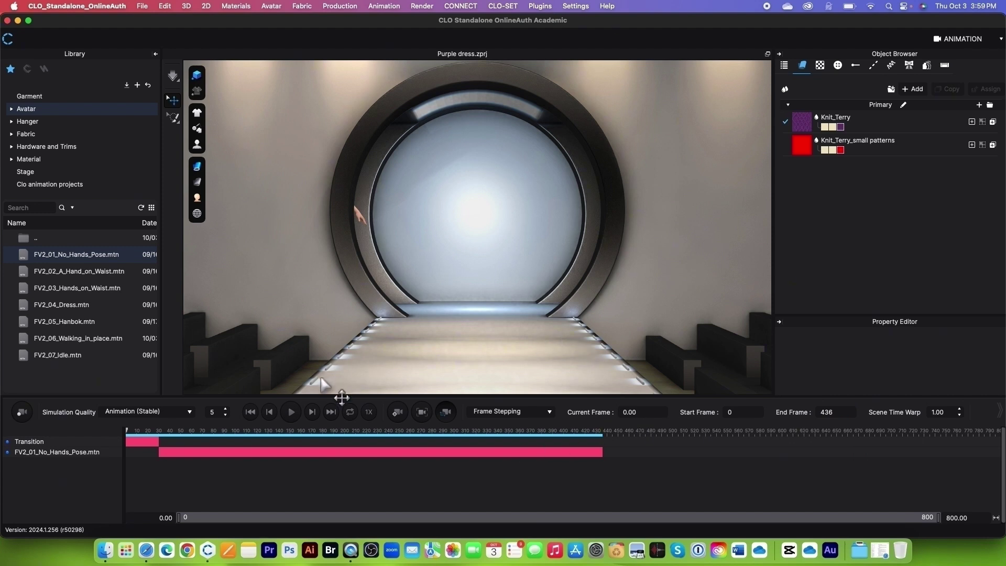
- Record the garment animation through frame 436 and move the playhead to frame 245 to check the walk
click(22, 412)
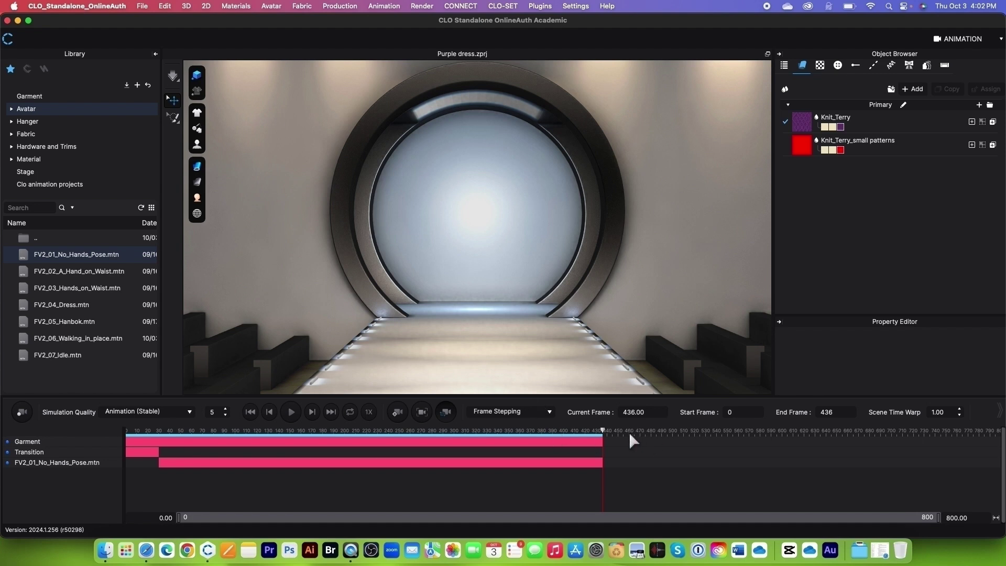
click(592, 431)
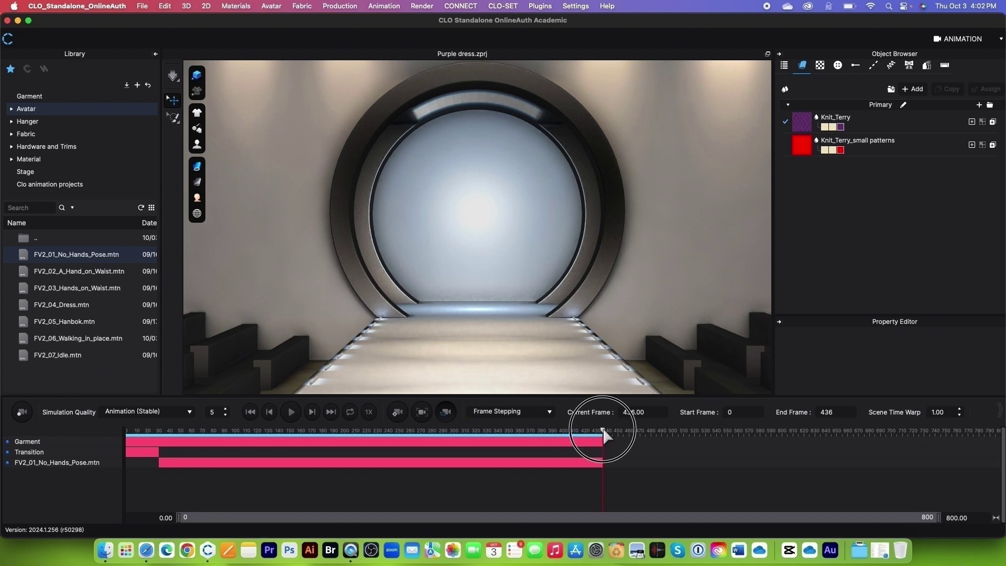
drag(592, 434, 396, 436)
scroll(504, 326, down, 2)
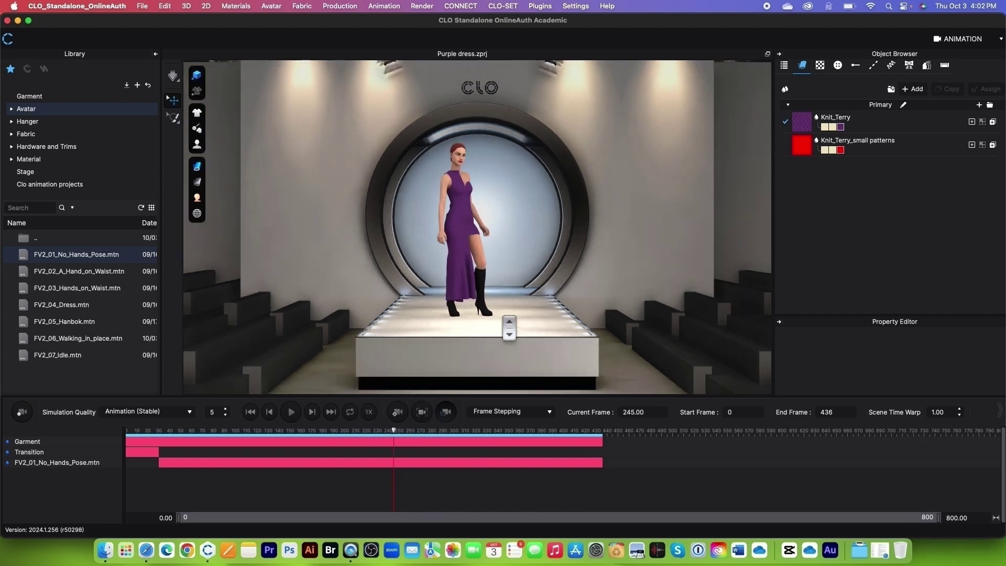
scroll(503, 328, up, 3)
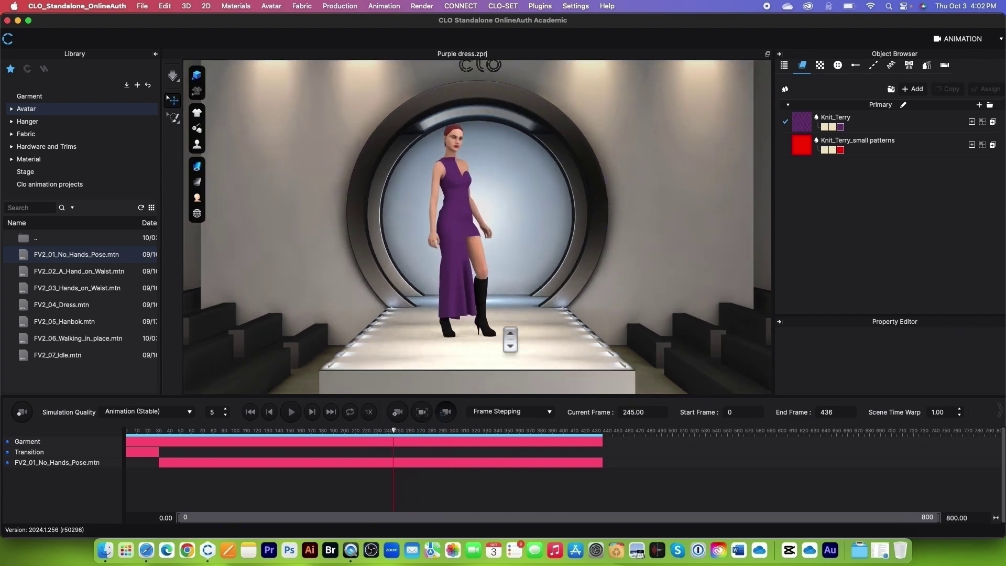
- Frame the avatar closer on the runway, open the Animation video capture and set the video size to 1920 × 1080 pixels
right_drag(503, 338, 507, 337)
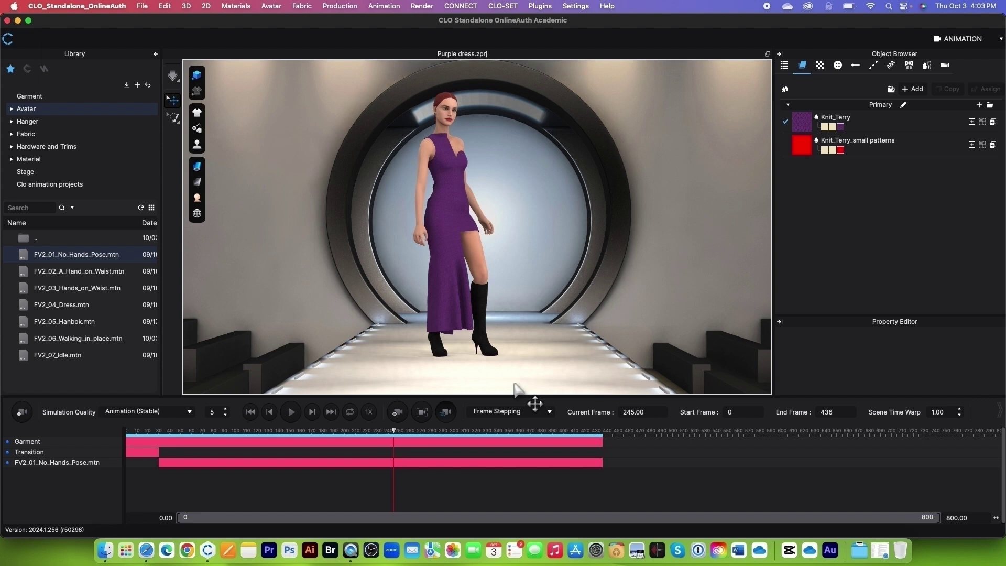
click(143, 6)
mouse_move(155, 148)
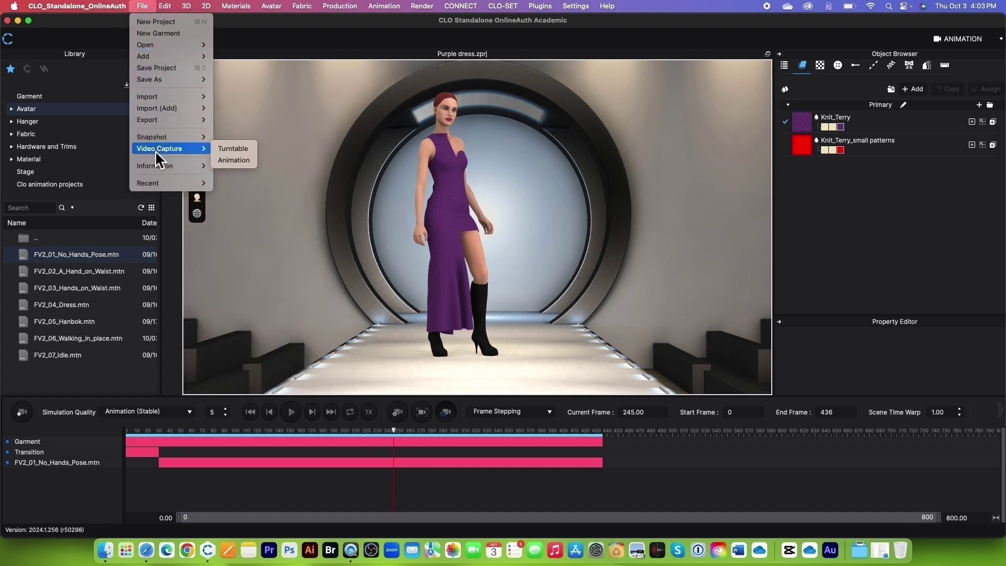
click(234, 161)
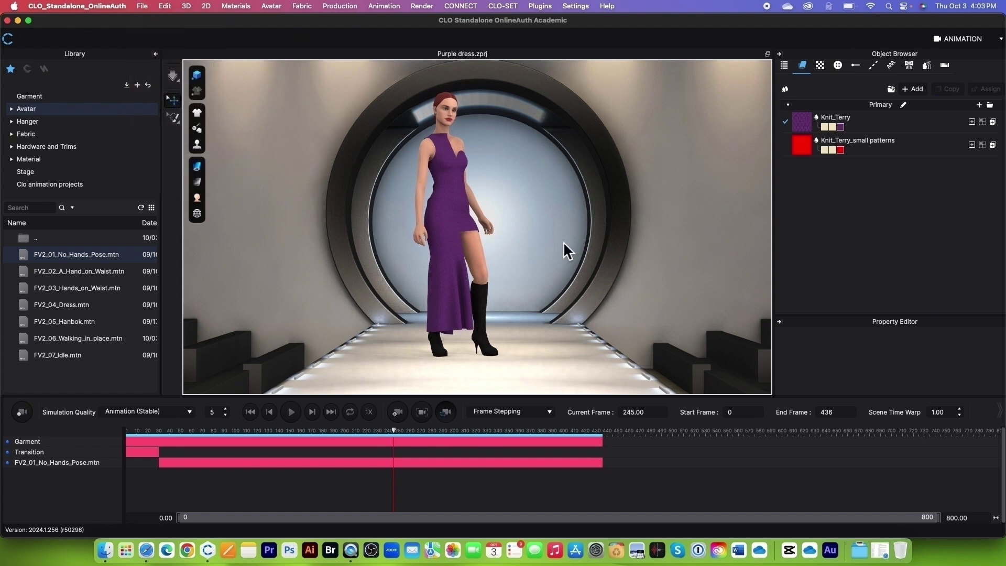
drag(871, 426, 808, 231)
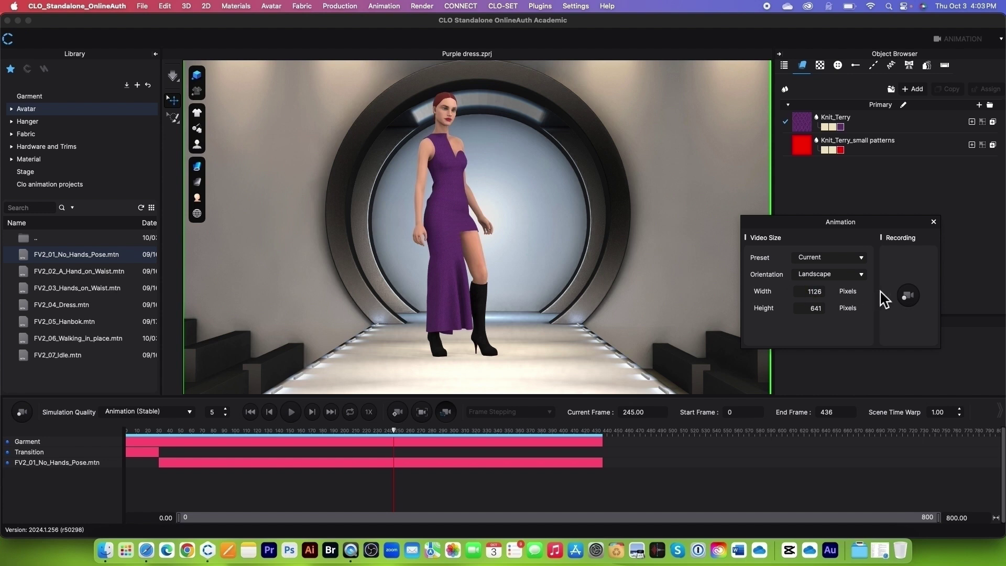
double_click(813, 291)
key(Return)
double_click(817, 308)
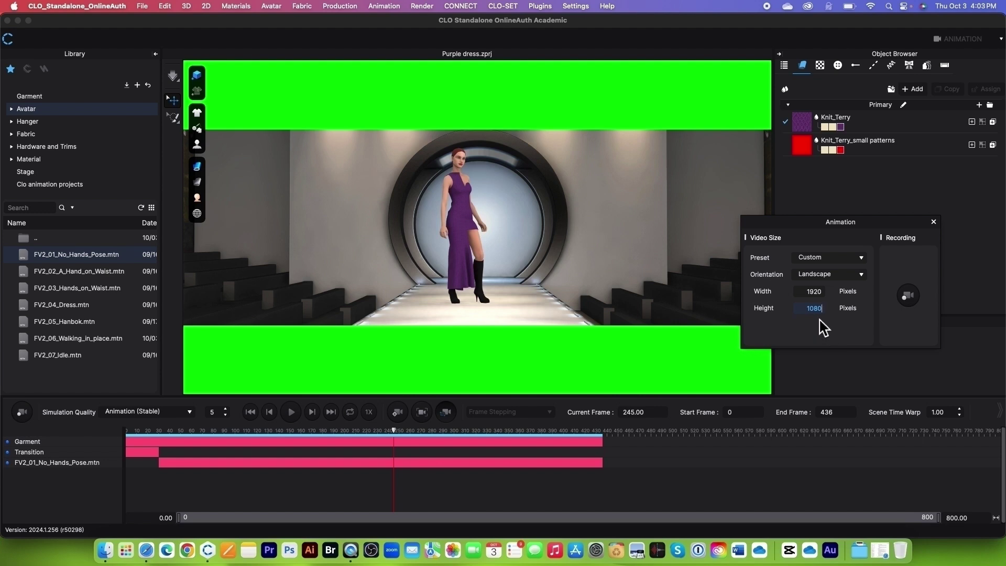
key(Return)
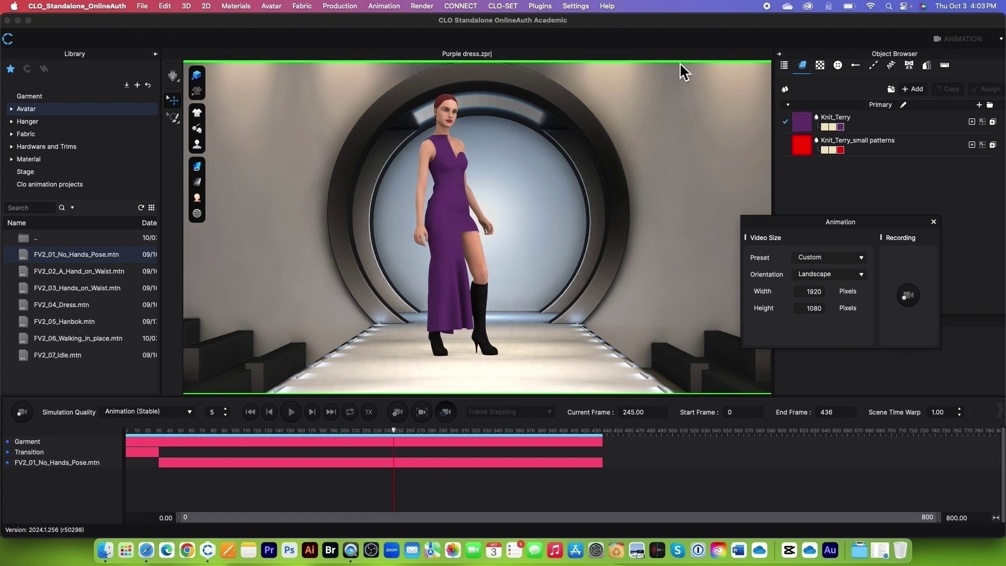
- Record the runway animation video through frame 436, stop the recording, and play and scrub the captured preview to 7.6 seconds
click(909, 296)
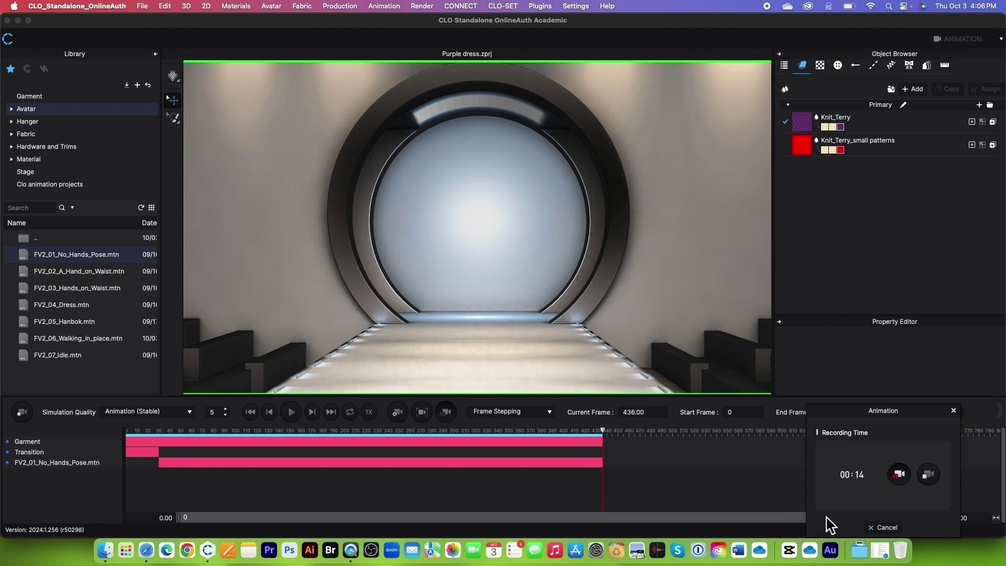
click(928, 474)
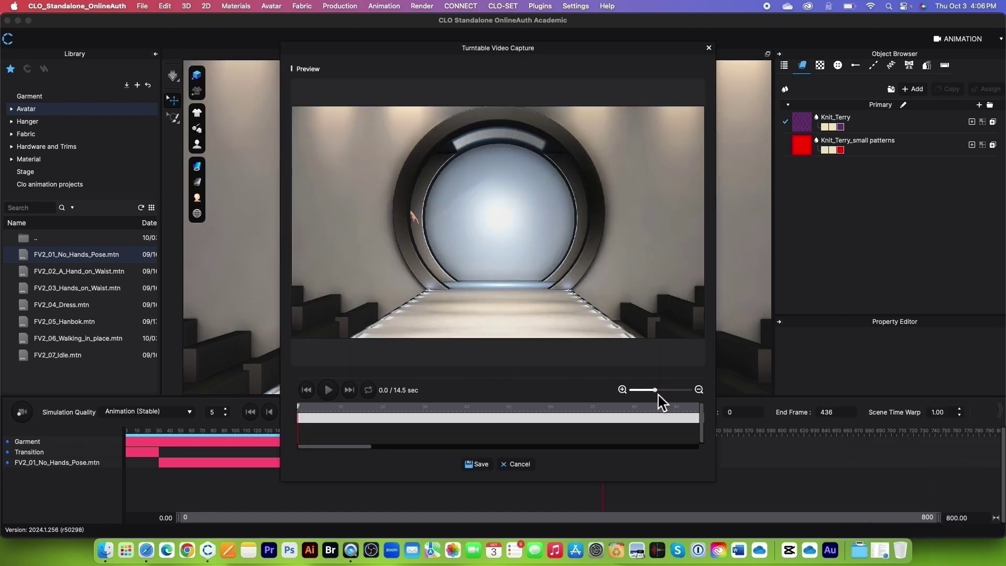
drag(659, 392, 689, 393)
click(332, 392)
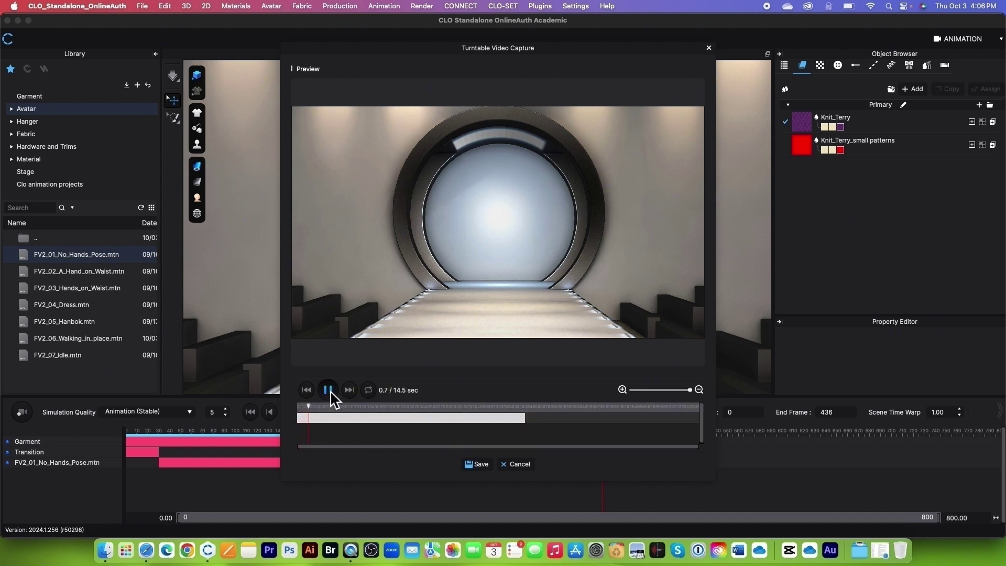
click(329, 392)
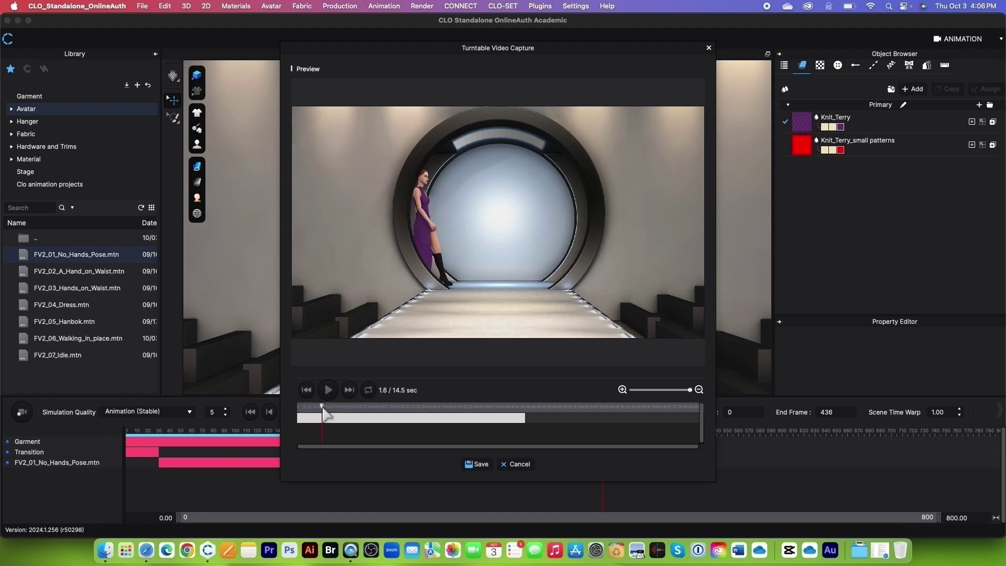
drag(326, 415, 417, 423)
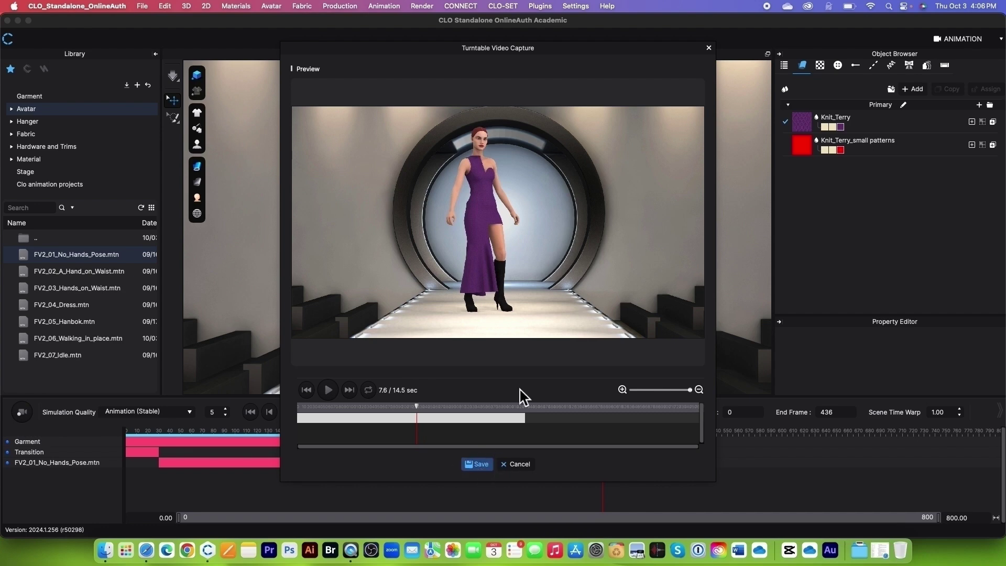
- Save the captured video as "Purple dress" in MPEG-4 (*.mp4) format in the Desktop folder "2nd clo multiple avatars fashion runway"
click(478, 464)
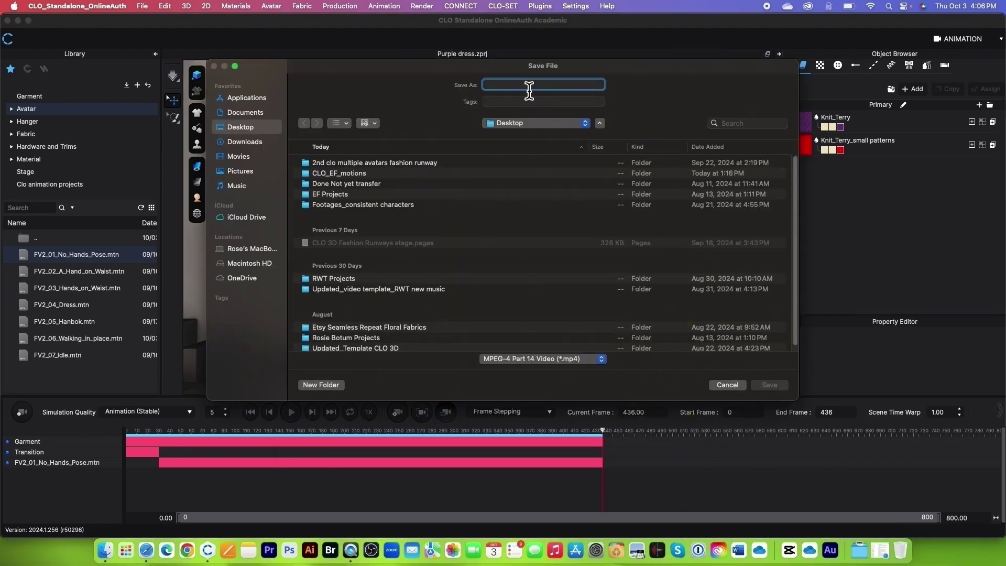
text(Purple dress)
drag(538, 89, 484, 89)
right_click(521, 83)
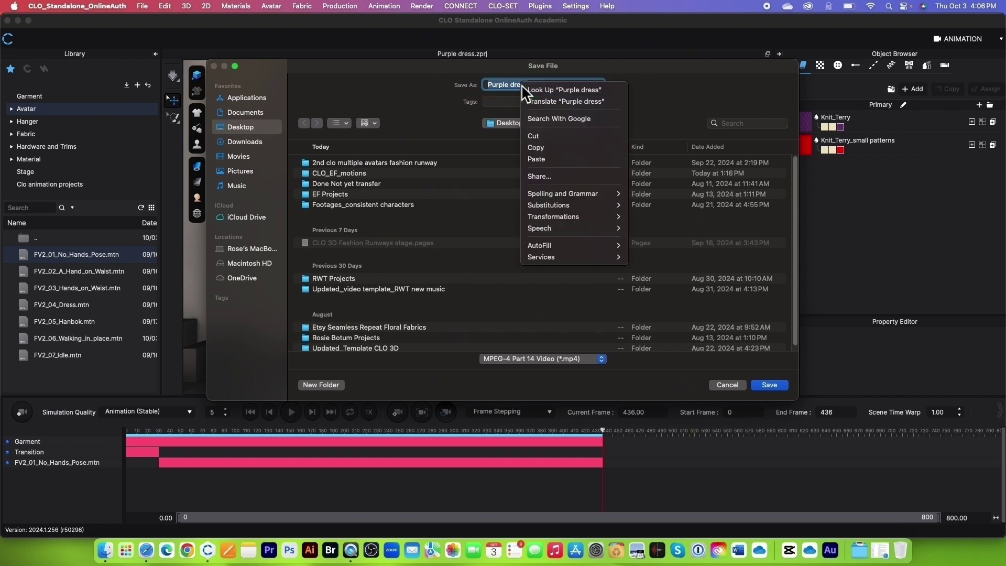
click(545, 148)
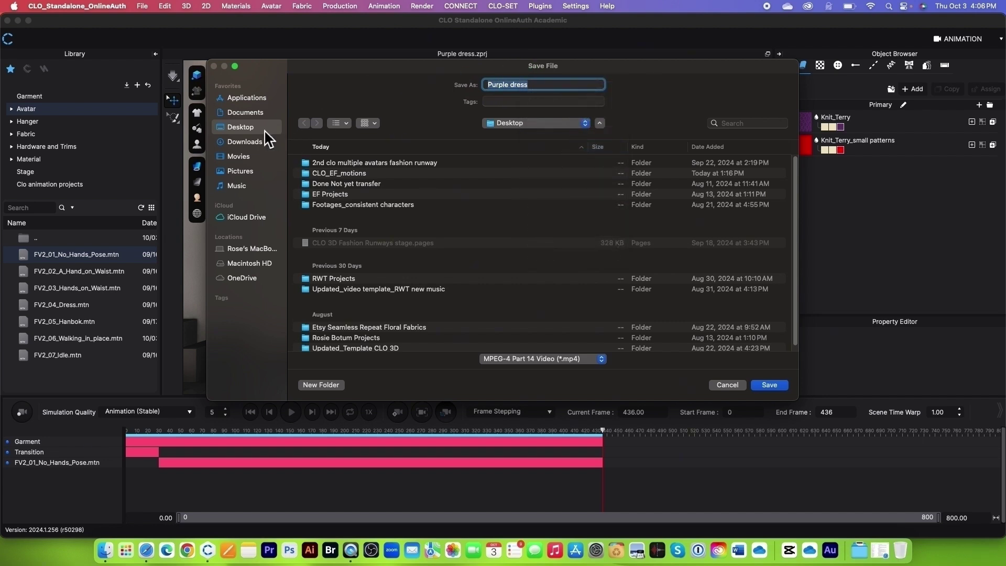
double_click(419, 163)
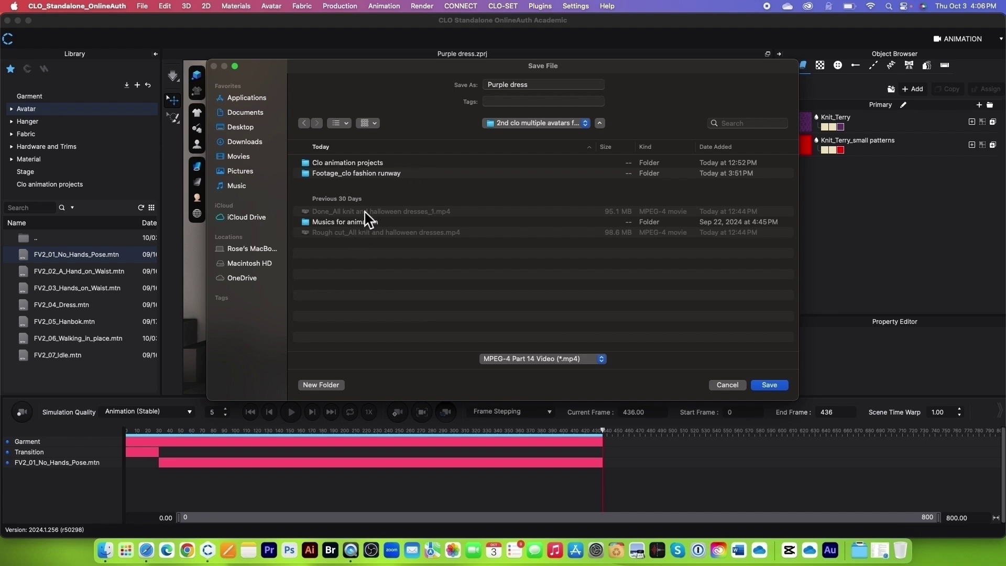
click(413, 176)
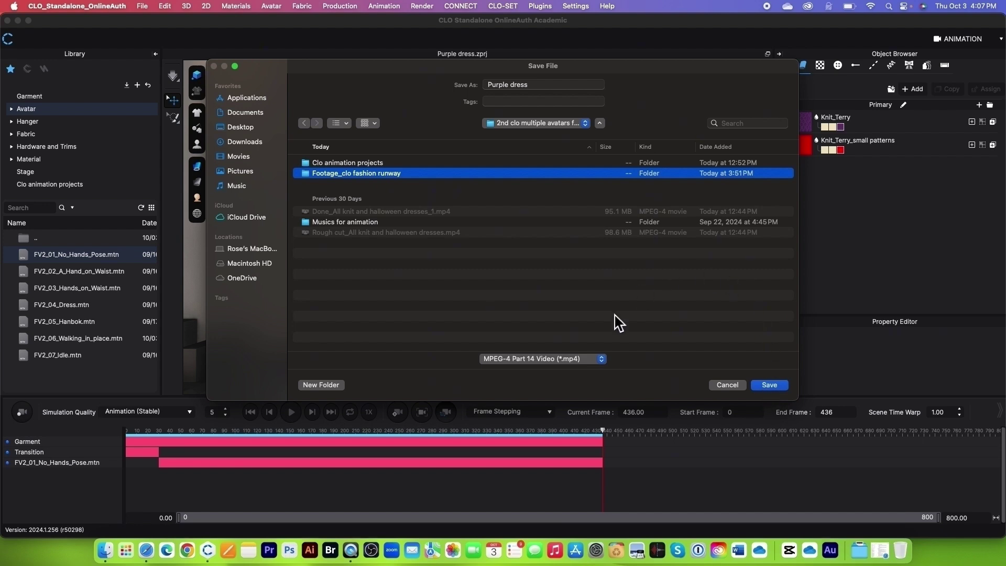
click(584, 361)
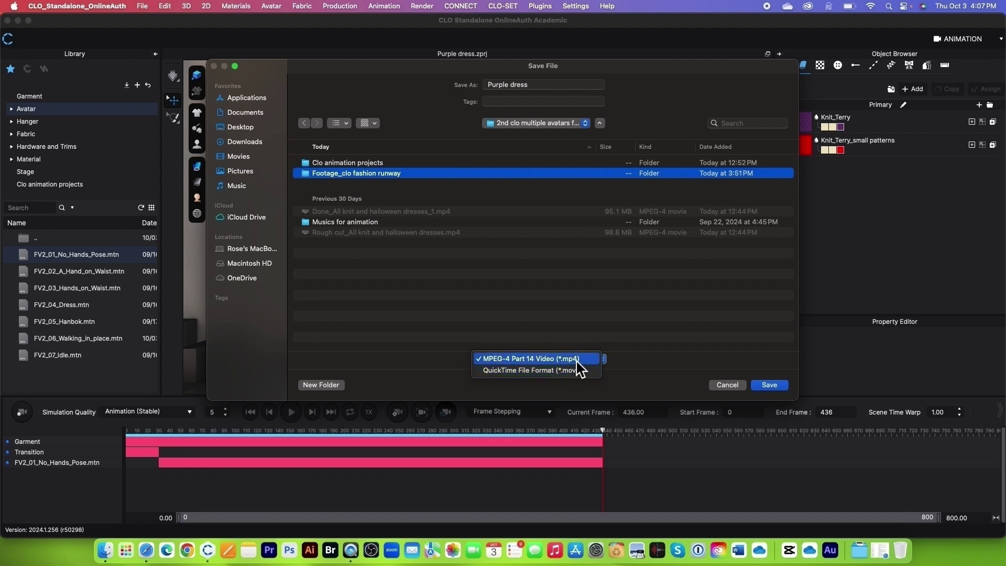
click(577, 360)
click(769, 385)
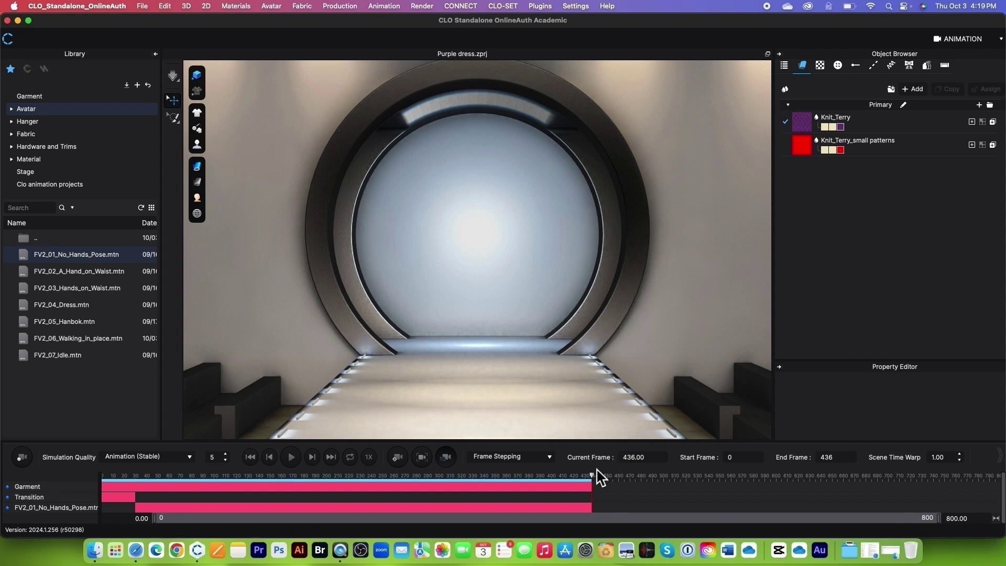
- With the playhead at frame 235, switch to the Simulation workspace and delete the runway stage from the 3D scene
drag(594, 479, 369, 496)
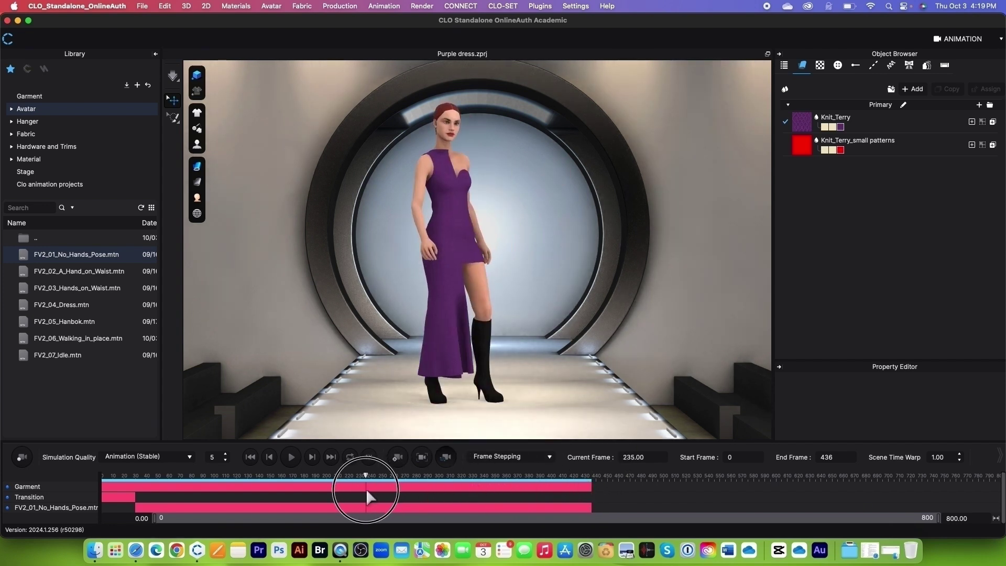
click(964, 41)
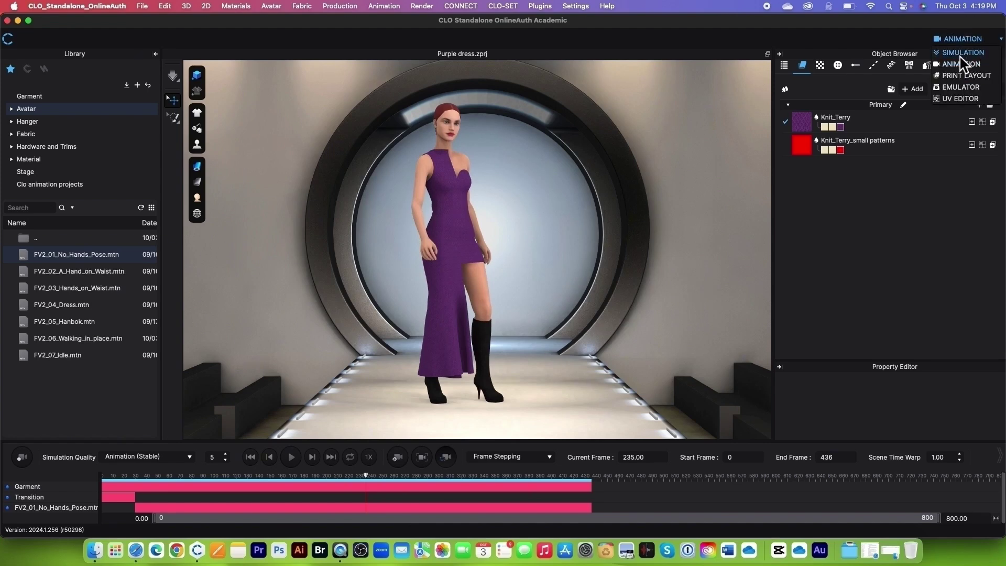
click(961, 53)
scroll(335, 288, down, 3)
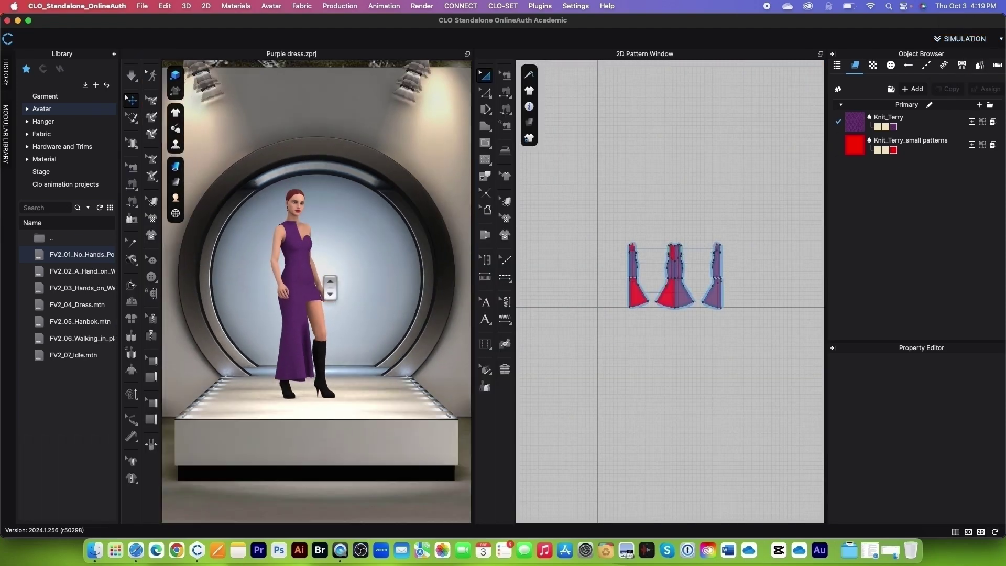
click(416, 153)
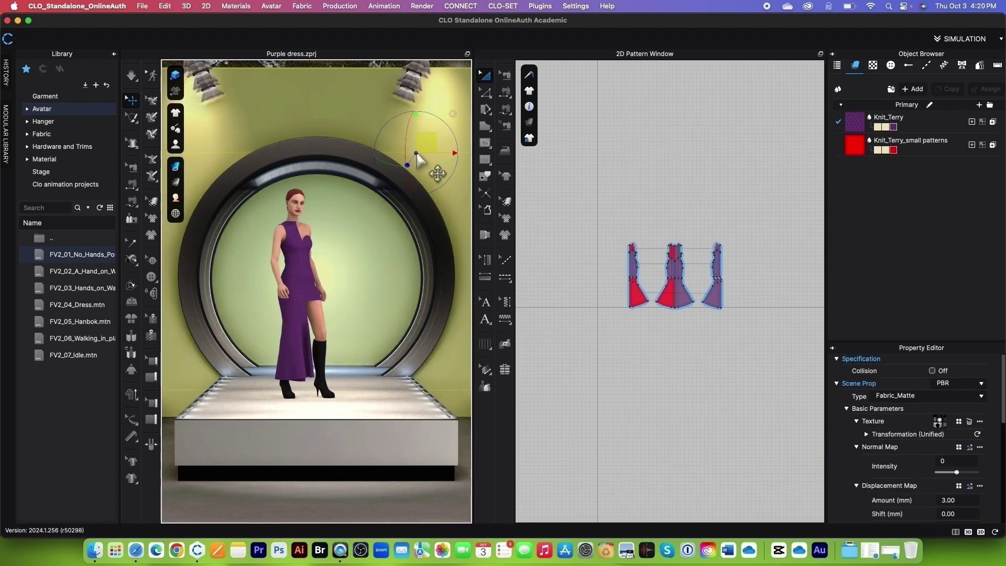
key(Delete)
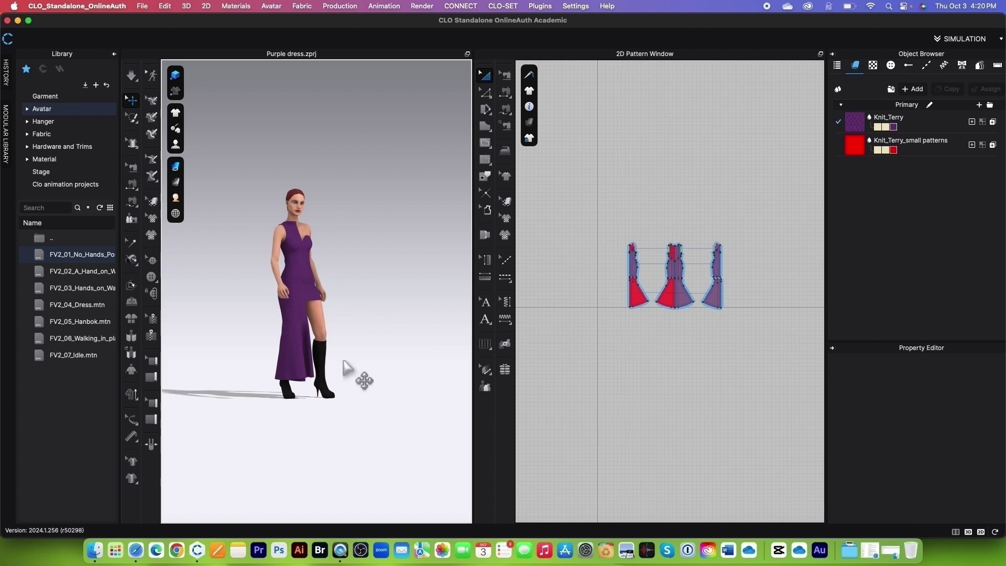
- Format the 3D background as a solid fill in bright green, 2AFF14
right_click(369, 288)
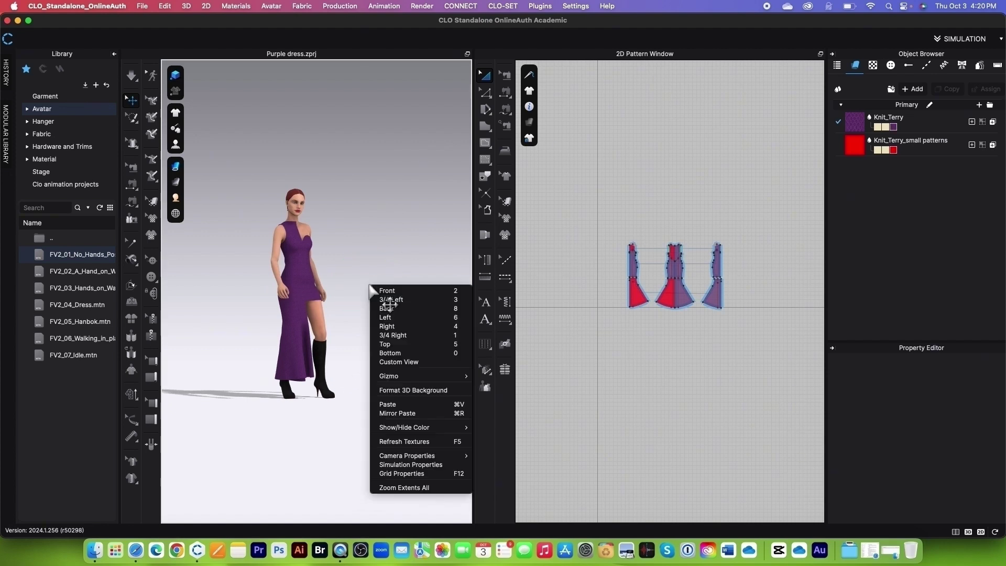
click(403, 390)
click(439, 267)
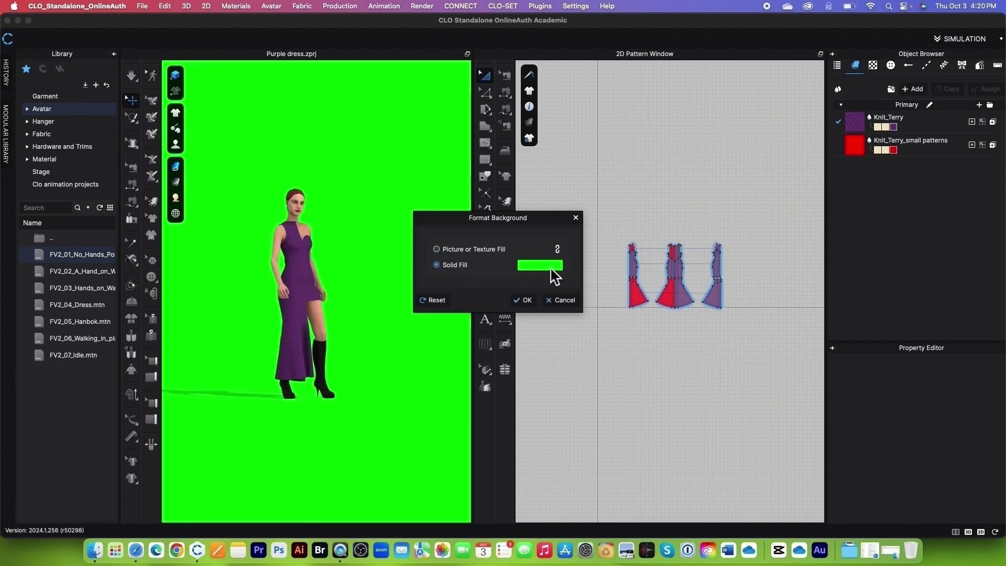
click(554, 276)
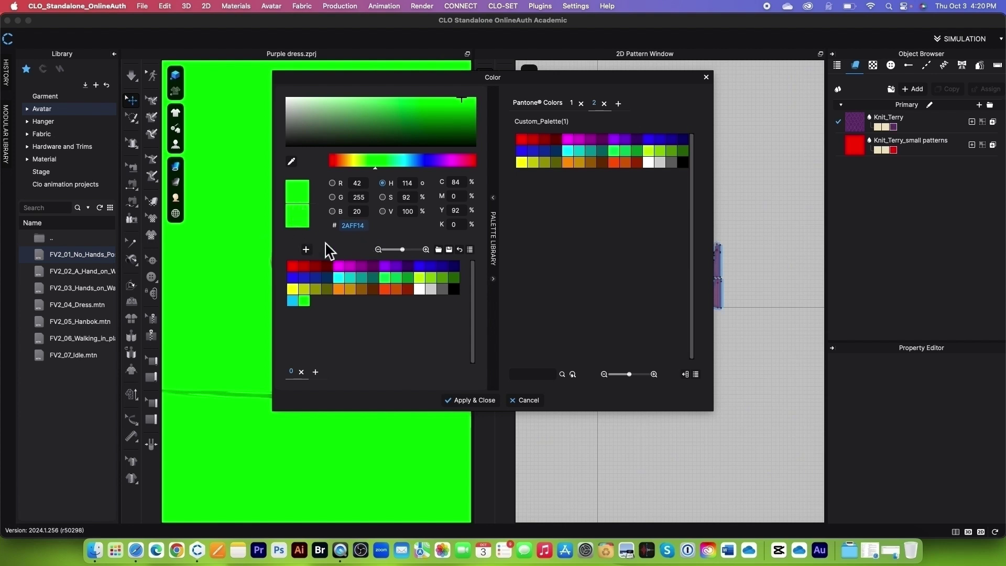
click(469, 399)
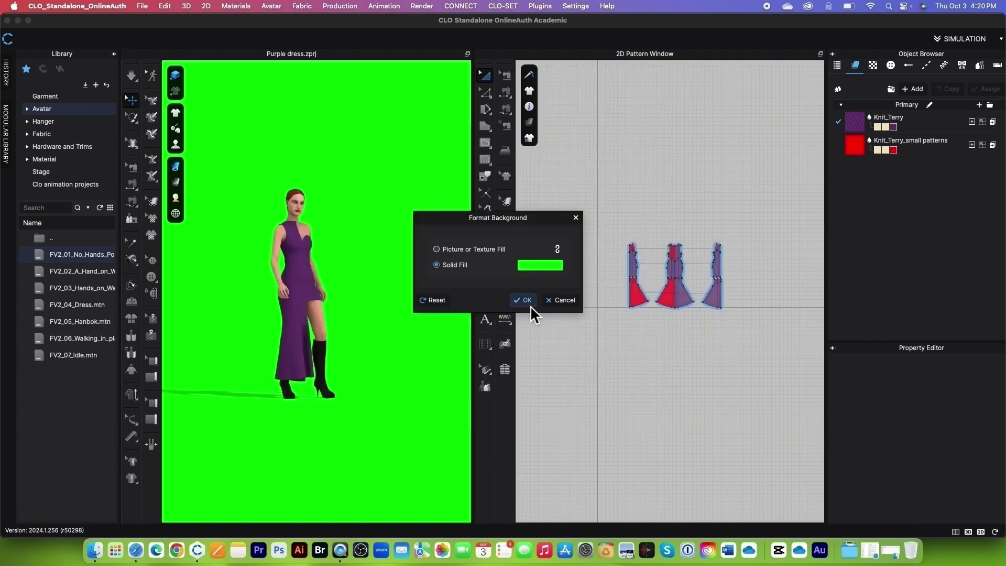
click(525, 302)
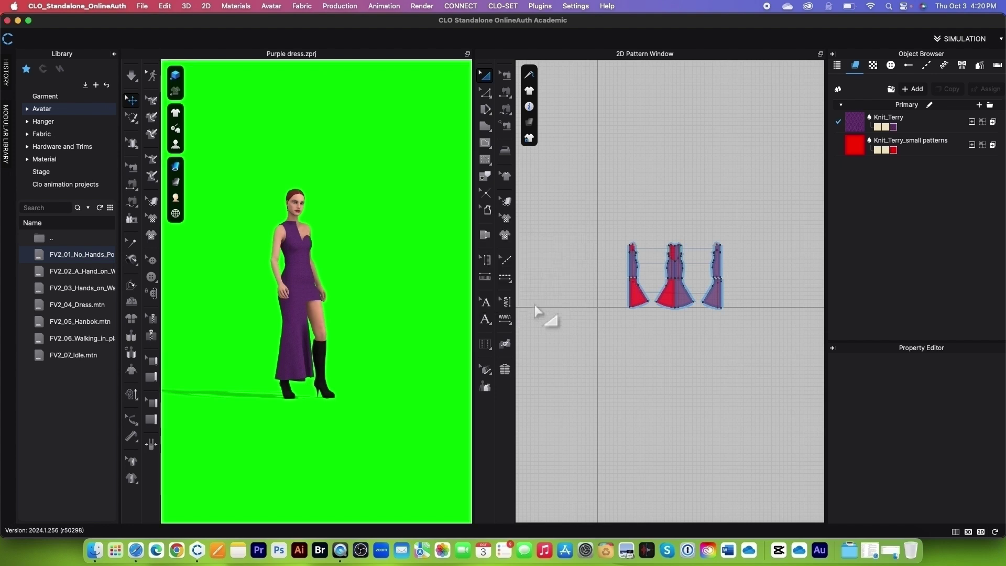
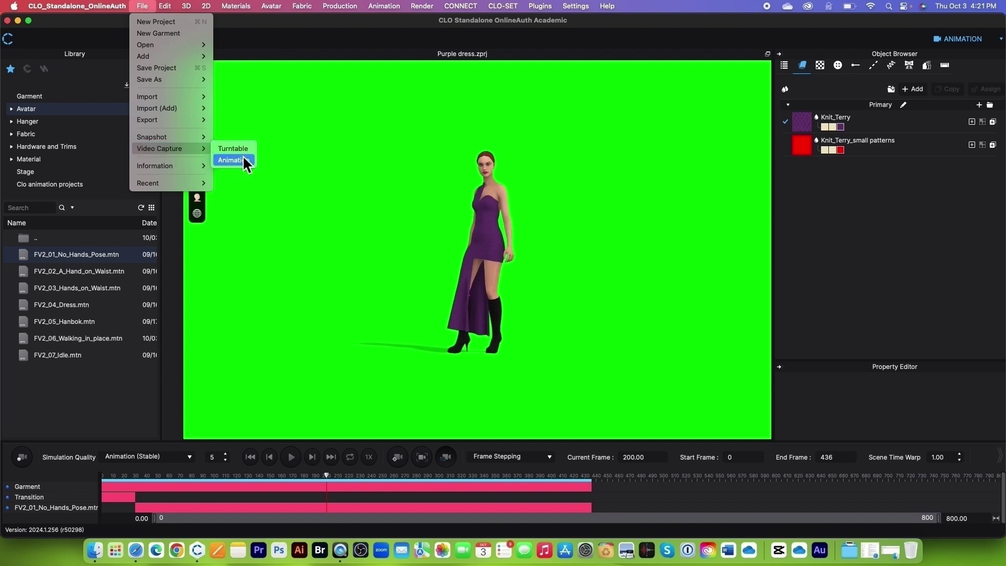
- Open the Animation video capture for the green-background scene and set a custom video size of 1920 × 1080 pixels
click(233, 160)
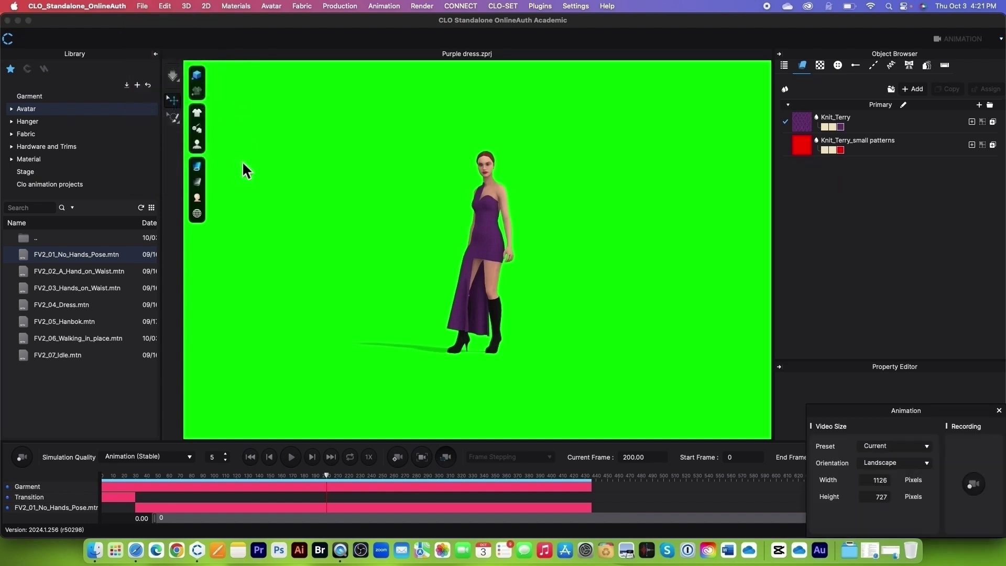
drag(941, 413, 879, 256)
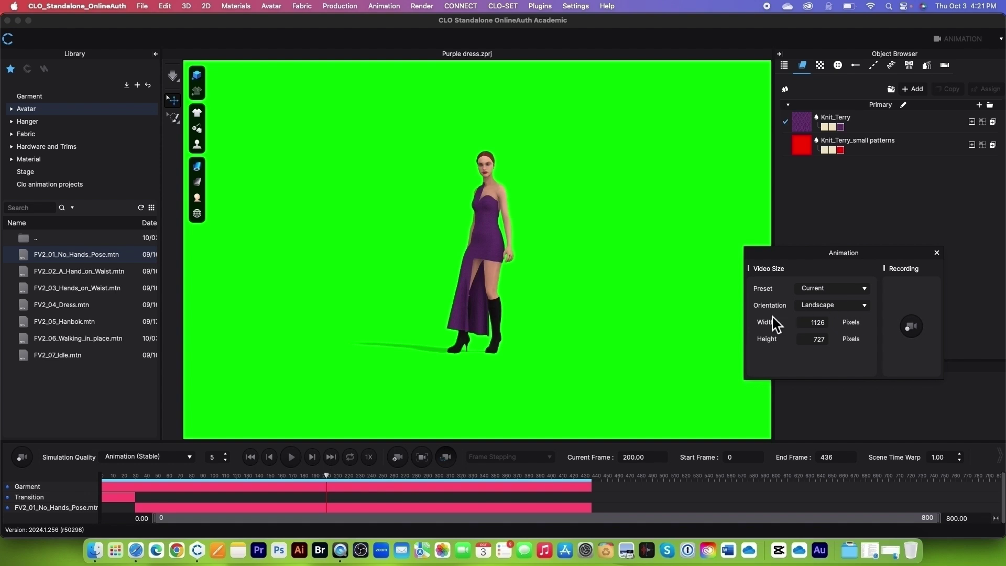
click(807, 328)
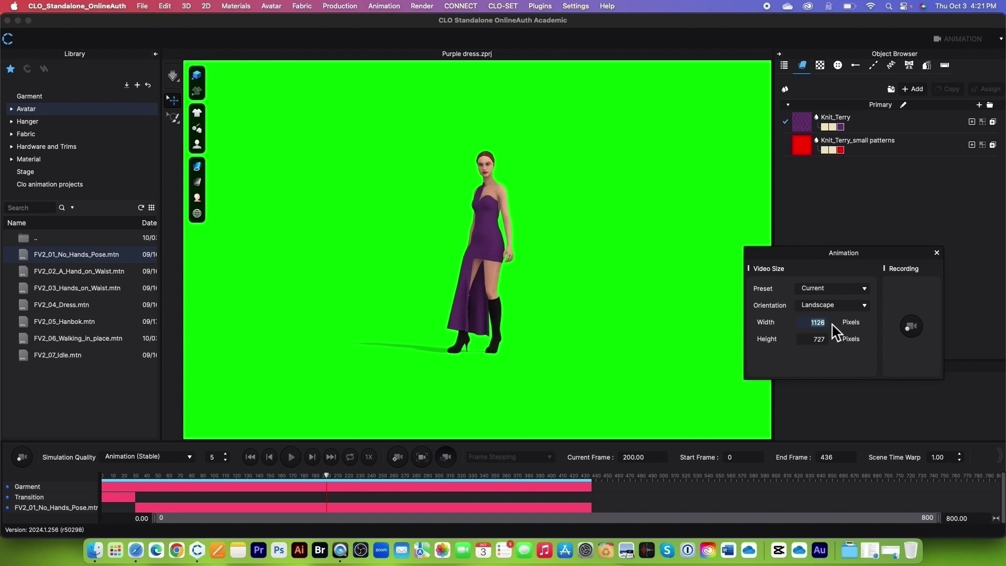
key(Return)
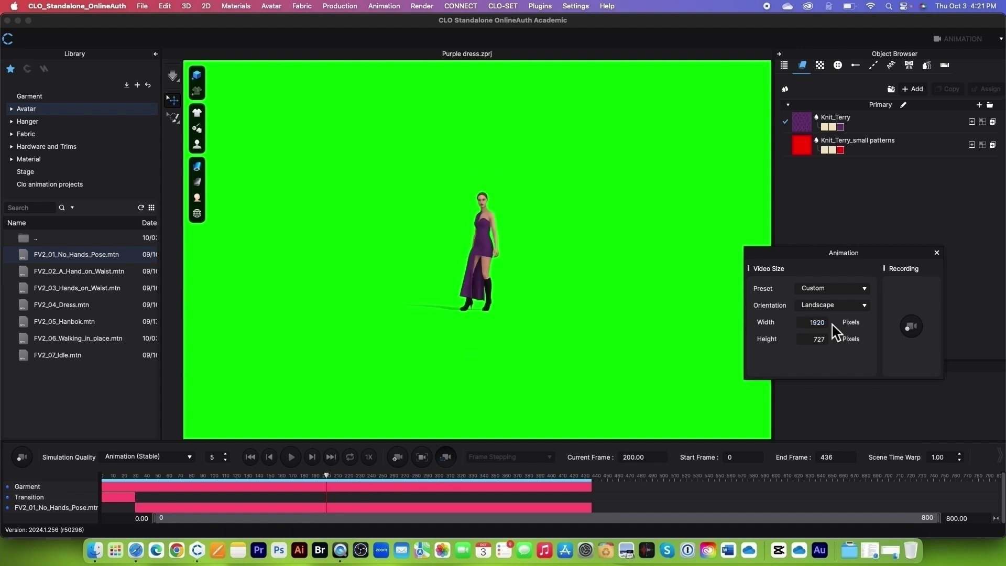
click(812, 341)
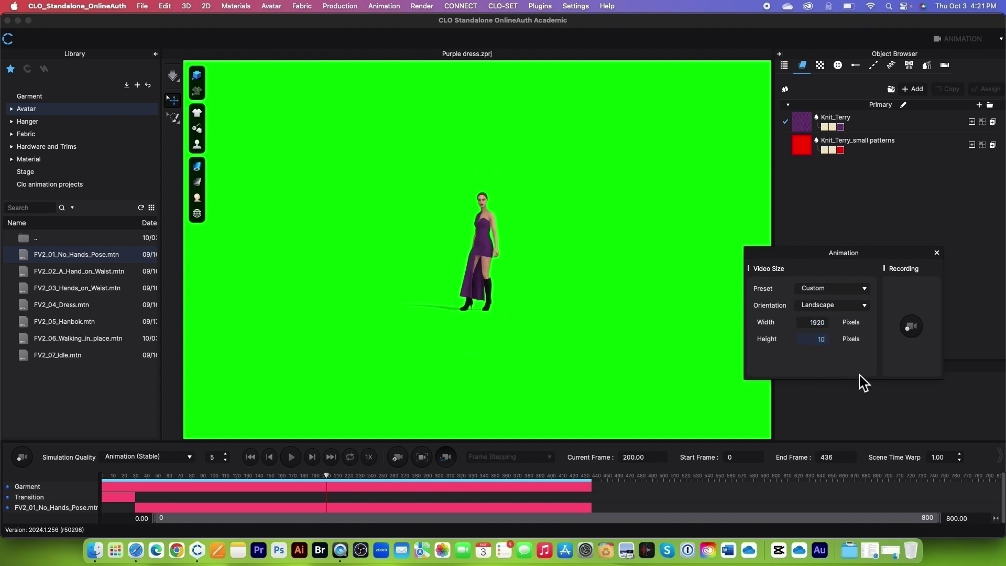
key(Return)
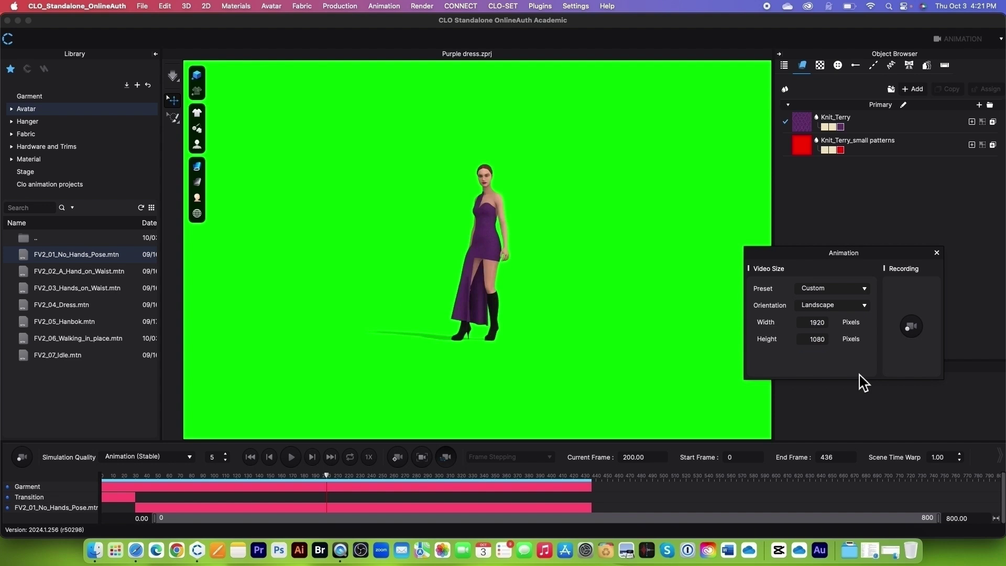
- Record the runway animation against the green background, stop the recording and scrub through the captured video preview
click(916, 332)
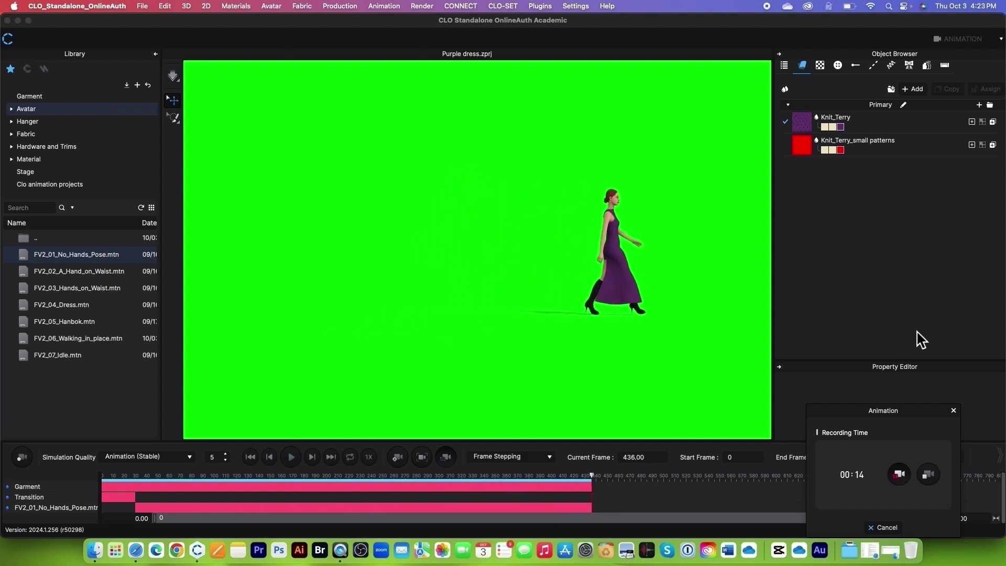
click(929, 474)
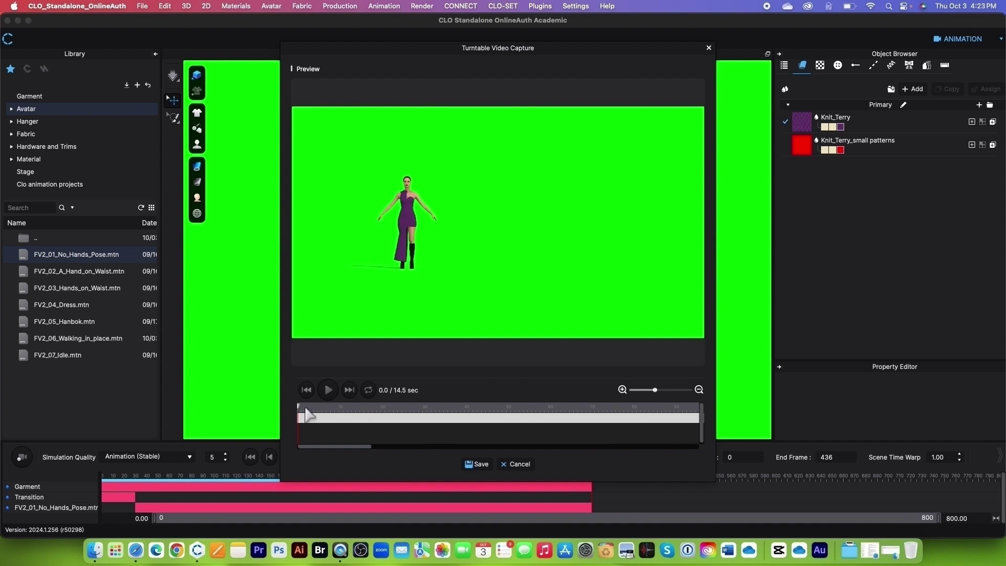
drag(302, 412, 602, 425)
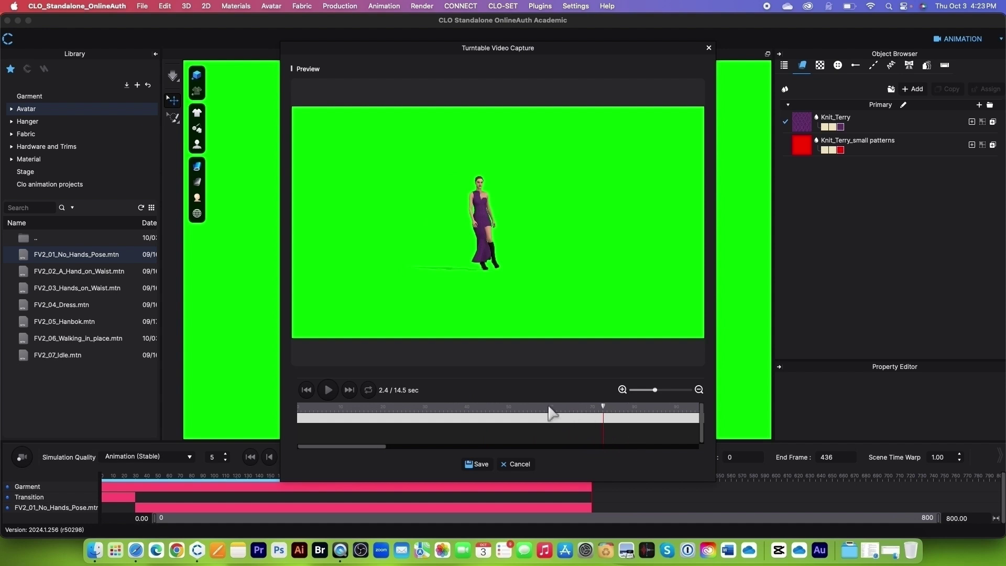
- Save the captured video as "Green_Purple dress" in MPEG-4 (*.mp4) format in "Footage_clo fashion runway" inside the Desktop folder "2nd clo multiple avatars fashion runway"
click(477, 464)
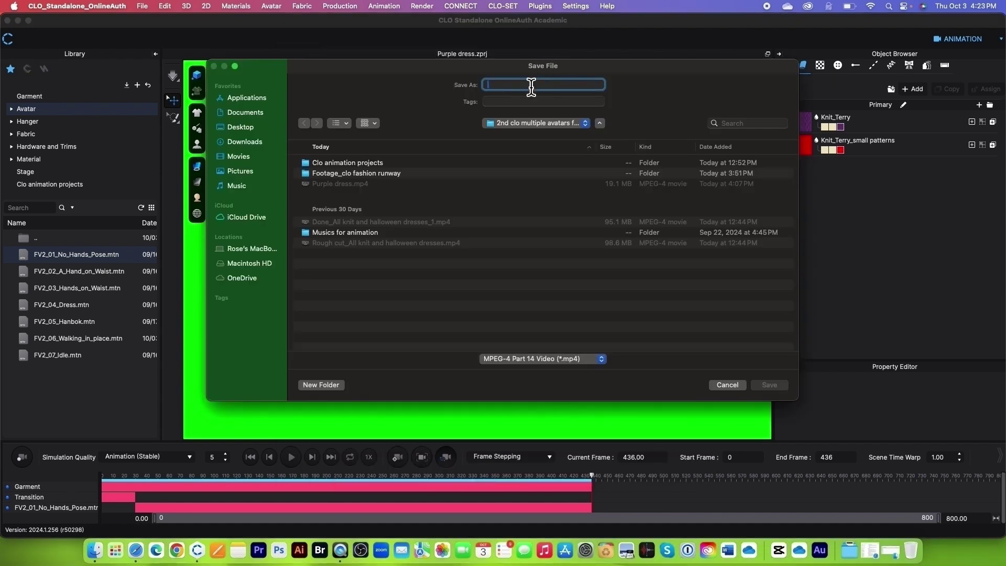
right_click(517, 86)
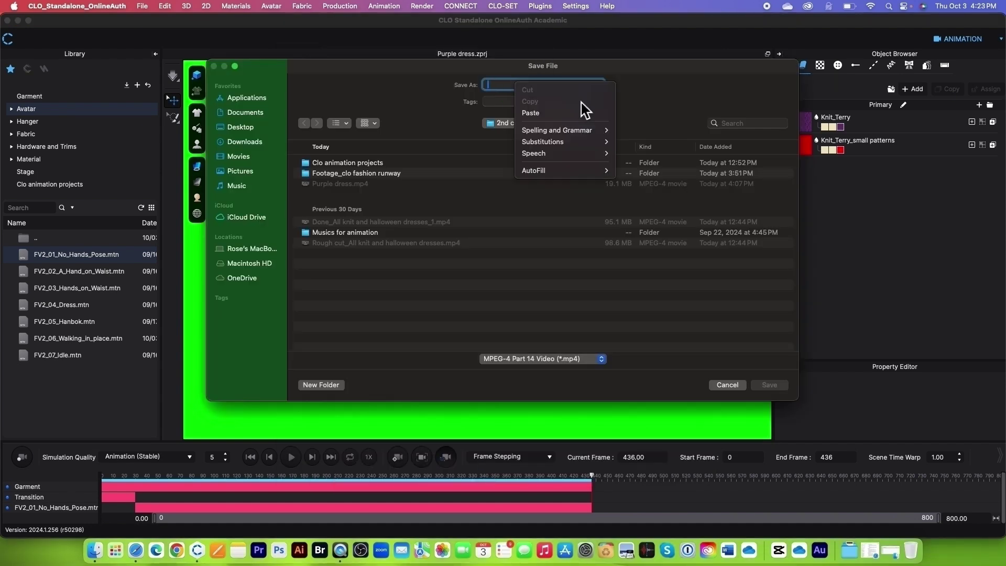
click(539, 108)
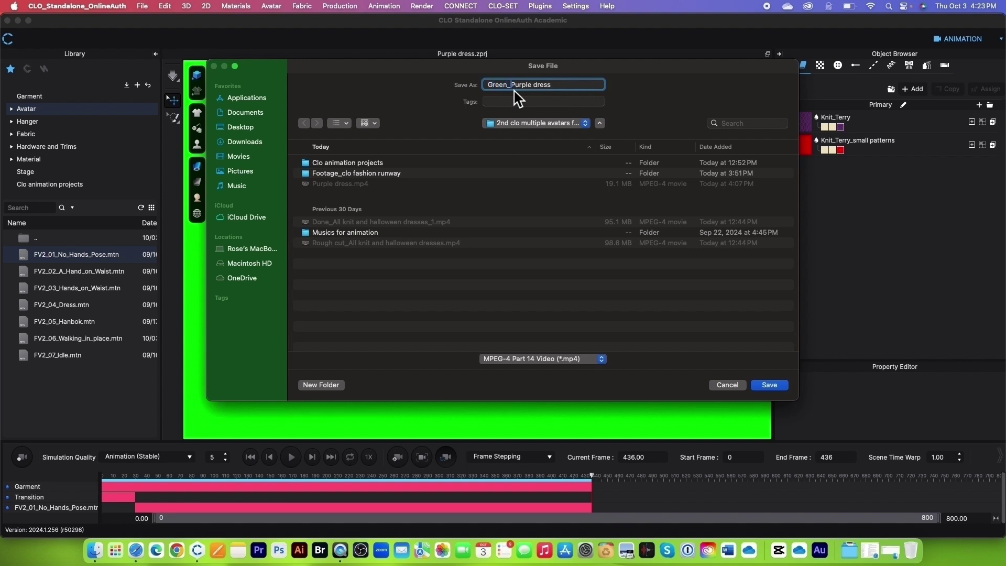
right_click(516, 84)
key(Escape)
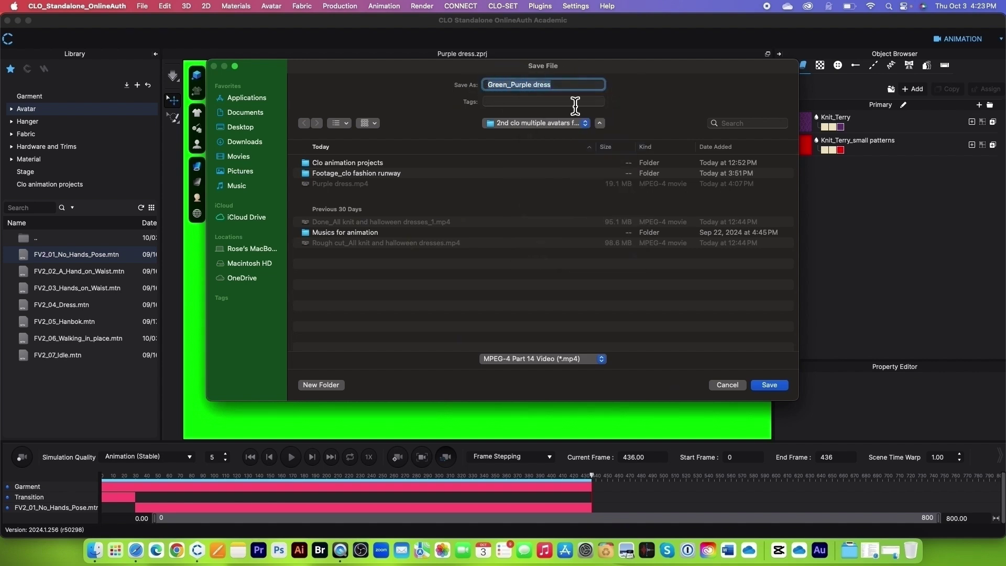
click(240, 126)
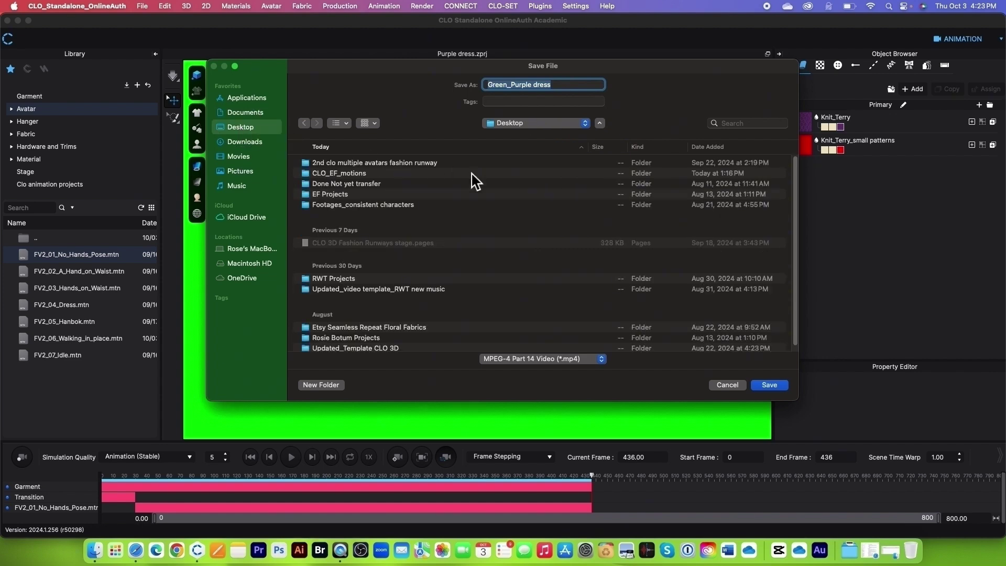
double_click(385, 164)
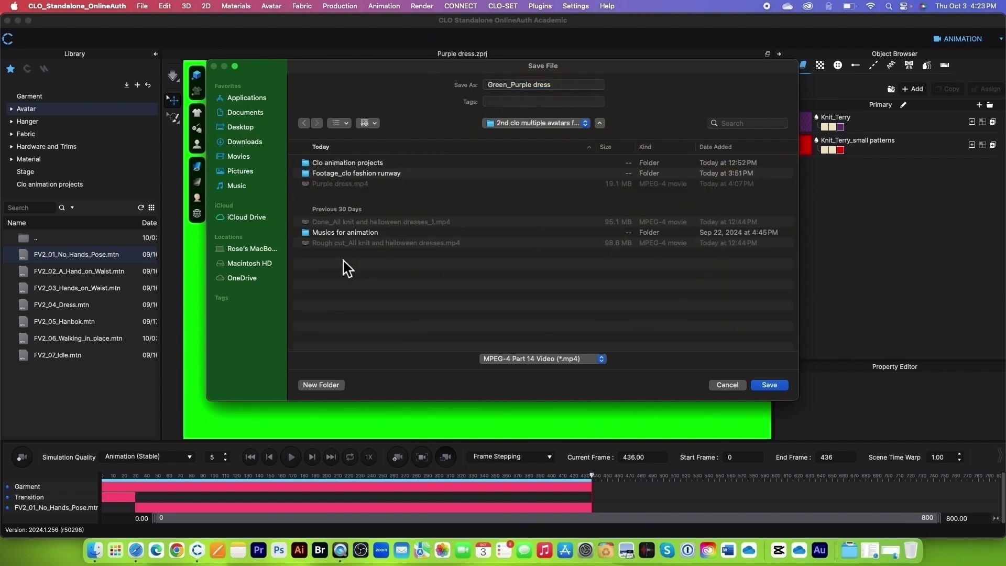
click(360, 176)
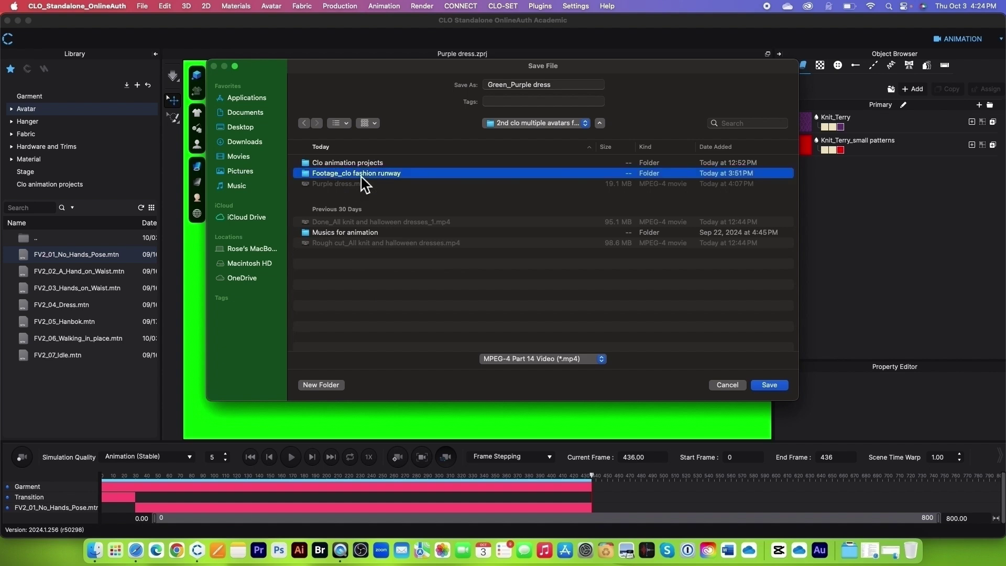
click(778, 388)
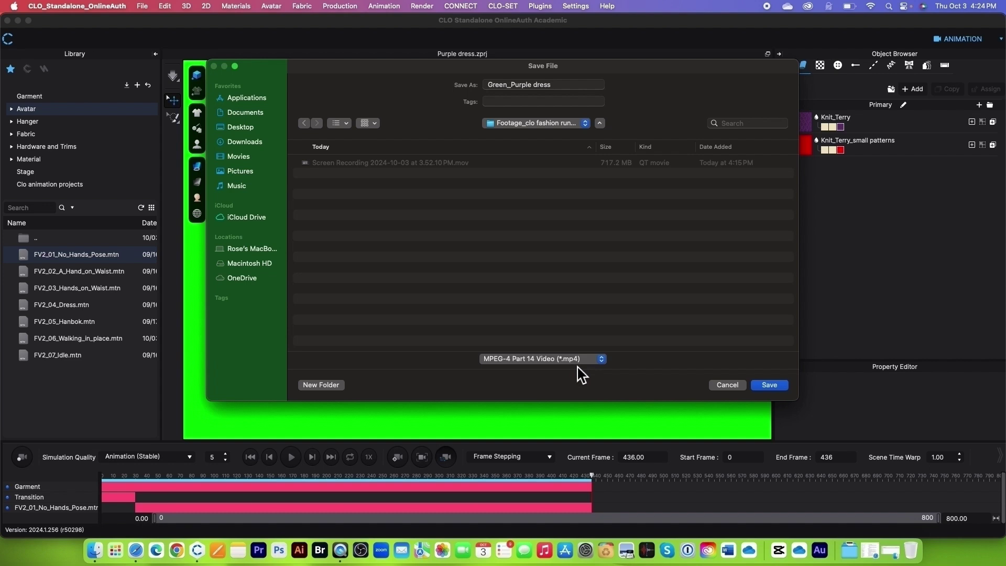
click(769, 387)
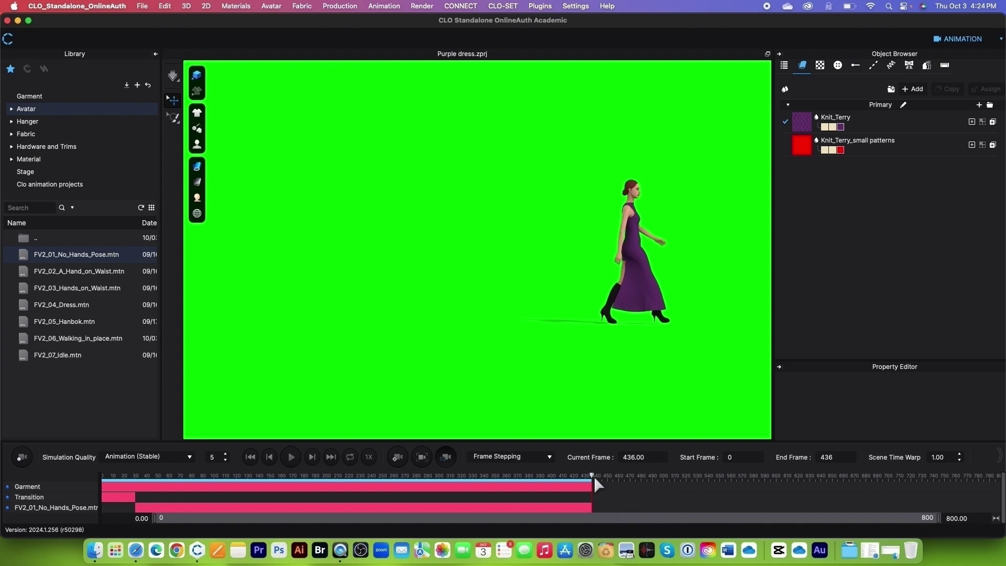
- With the playhead at frame 244, switch to the Simulation workspace and remove the avatar from the 3D scene
drag(594, 481, 376, 485)
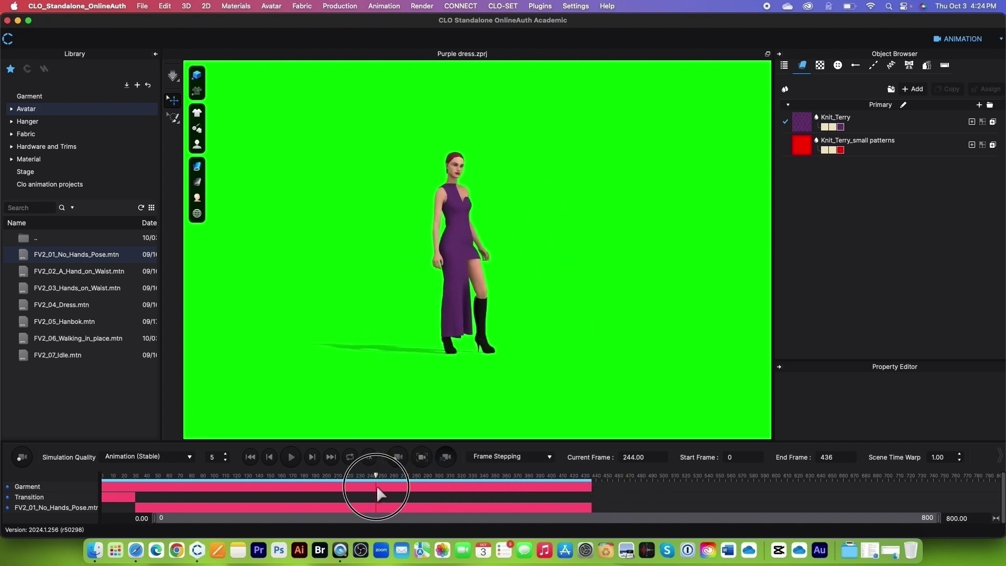
click(964, 39)
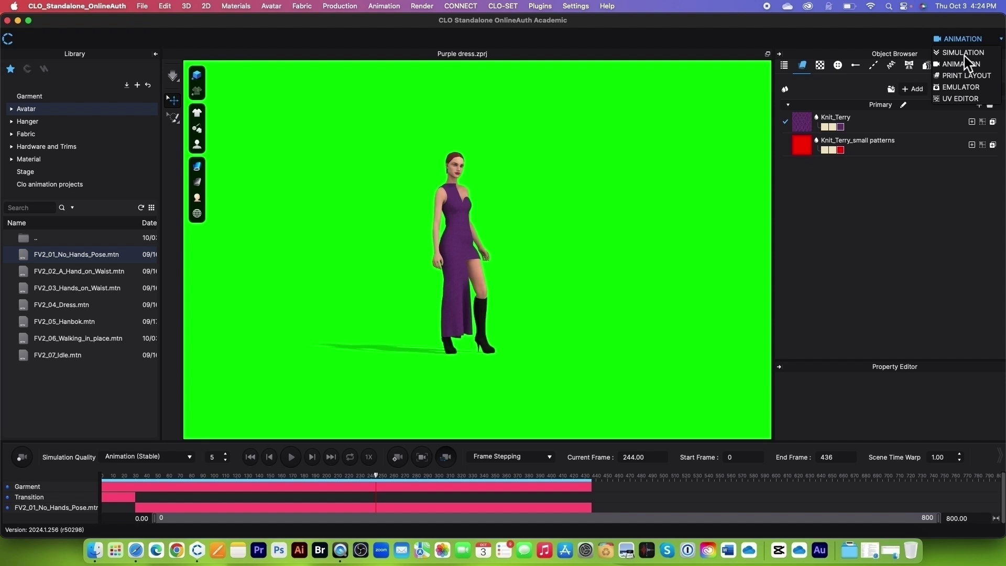
click(962, 53)
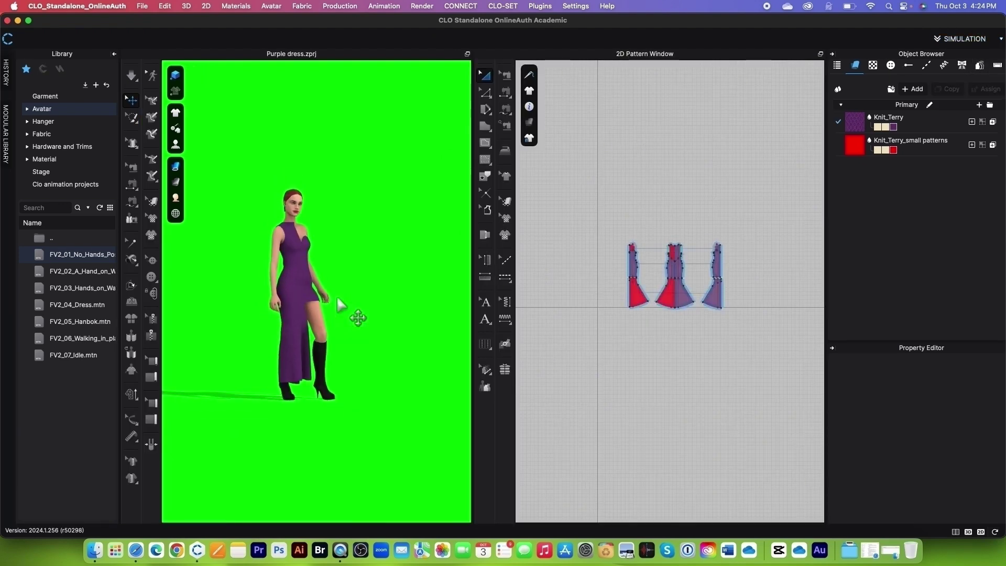
scroll(342, 309, up, 2)
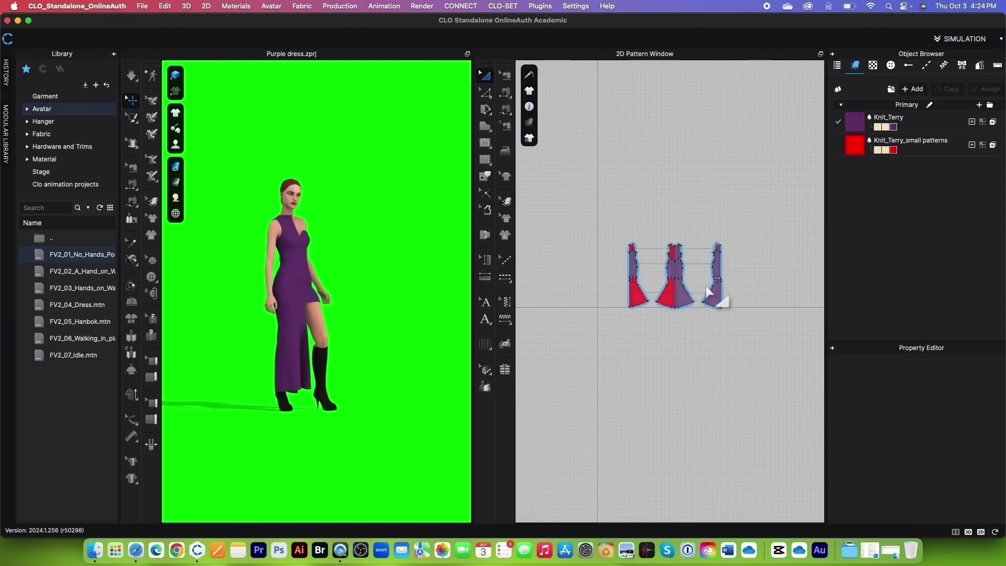
scroll(301, 359, up, 2)
click(317, 334)
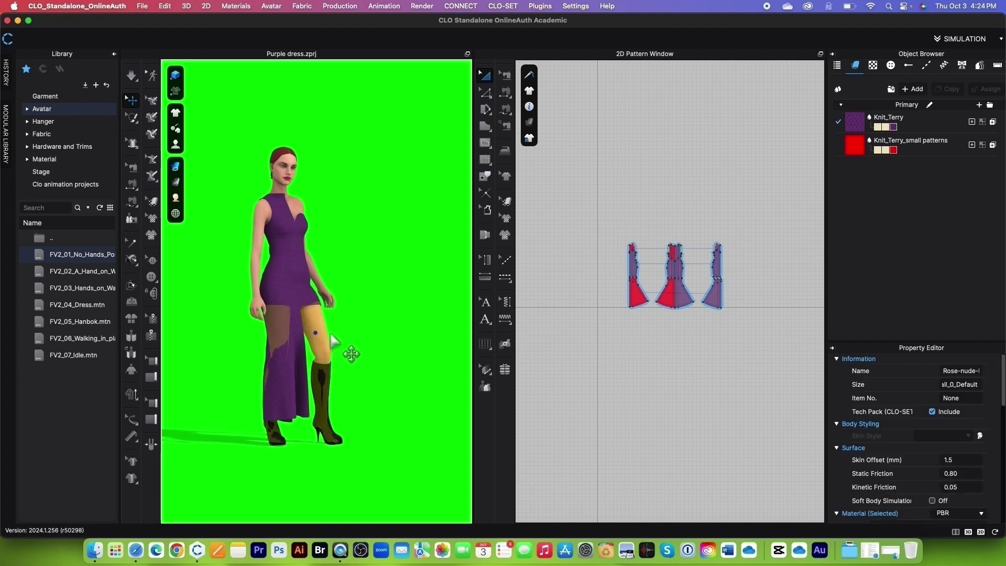
key(shift+a)
- Delete all pattern pieces of the purple dress from the 2D pattern window
drag(592, 190, 817, 366)
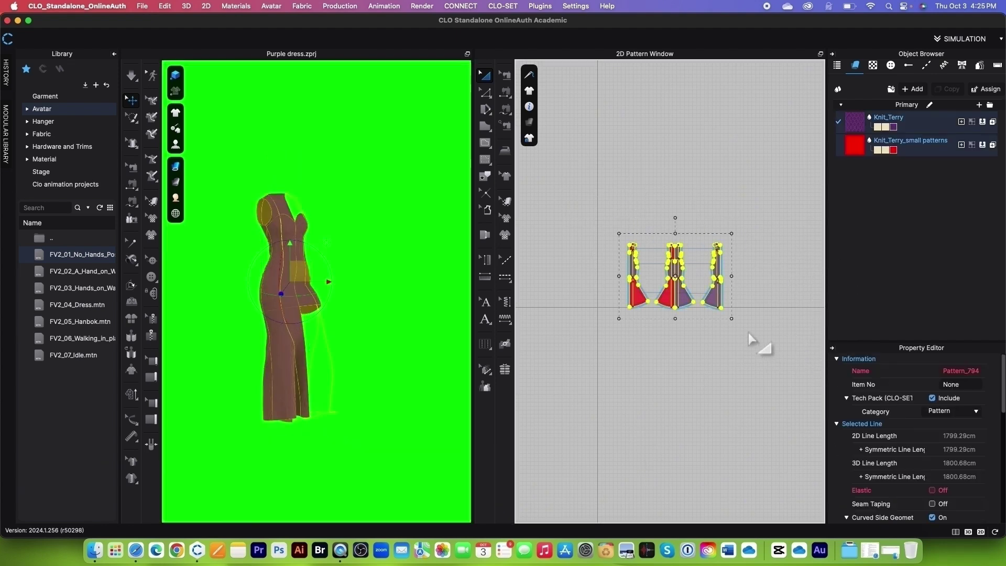
right_click(724, 299)
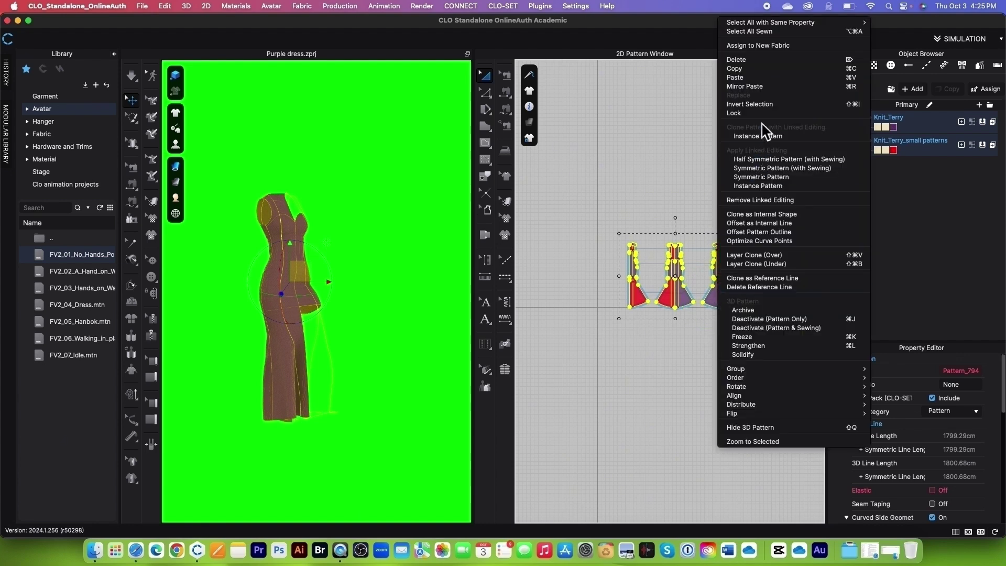
click(754, 60)
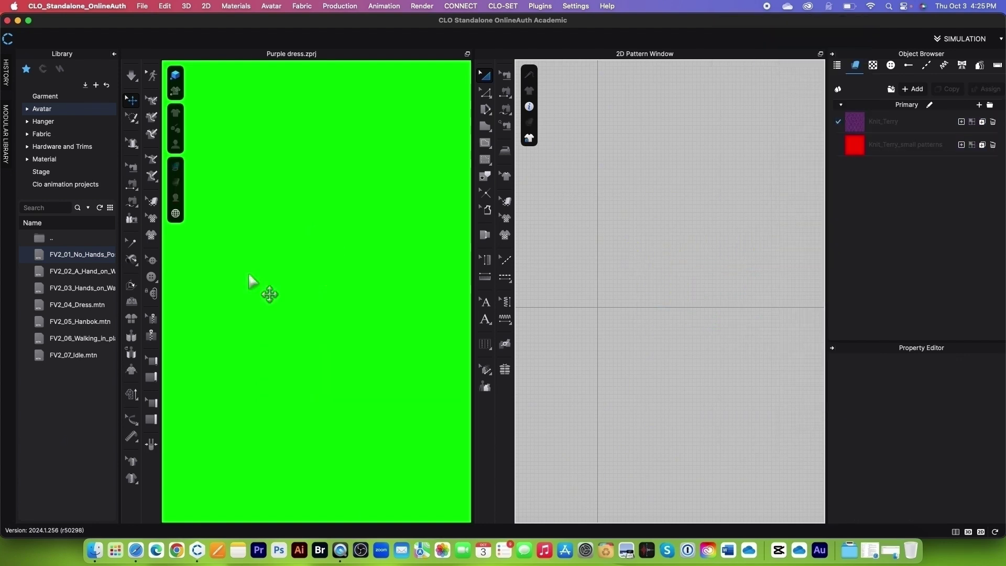
- Open the project "Turquoise strapless dress.zprj" from the Clo animation projects library folder
click(75, 187)
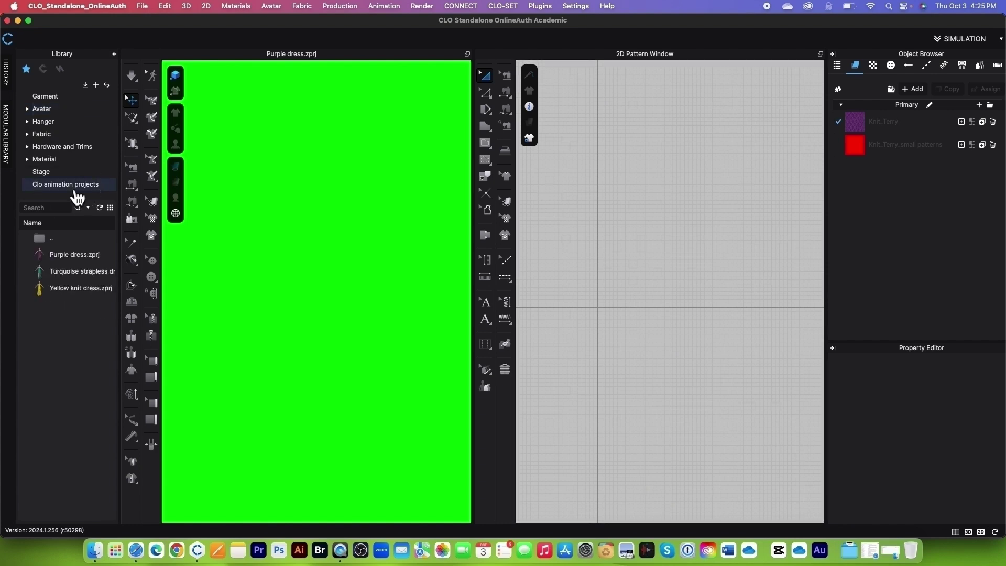
mouse_move(71, 277)
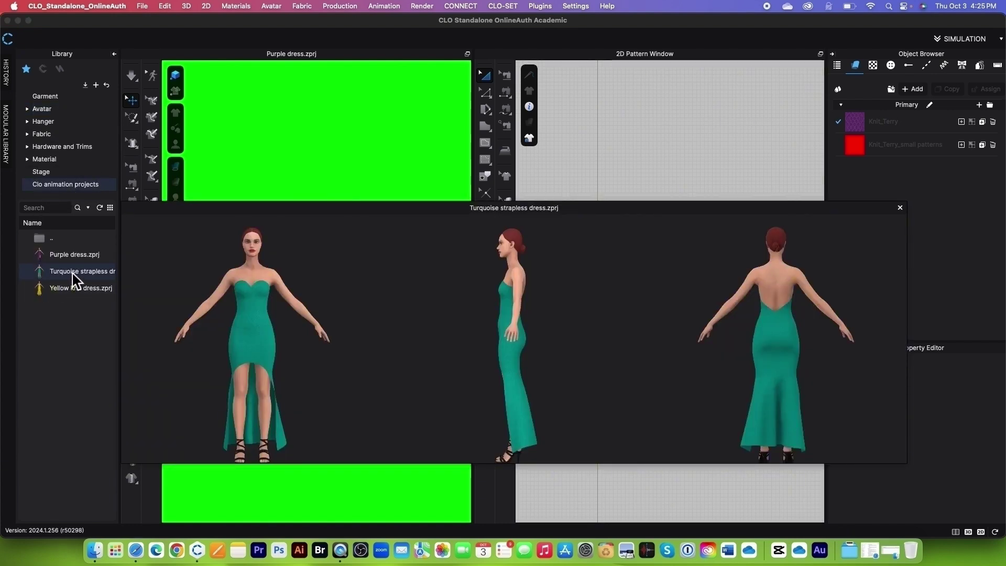
double_click(73, 278)
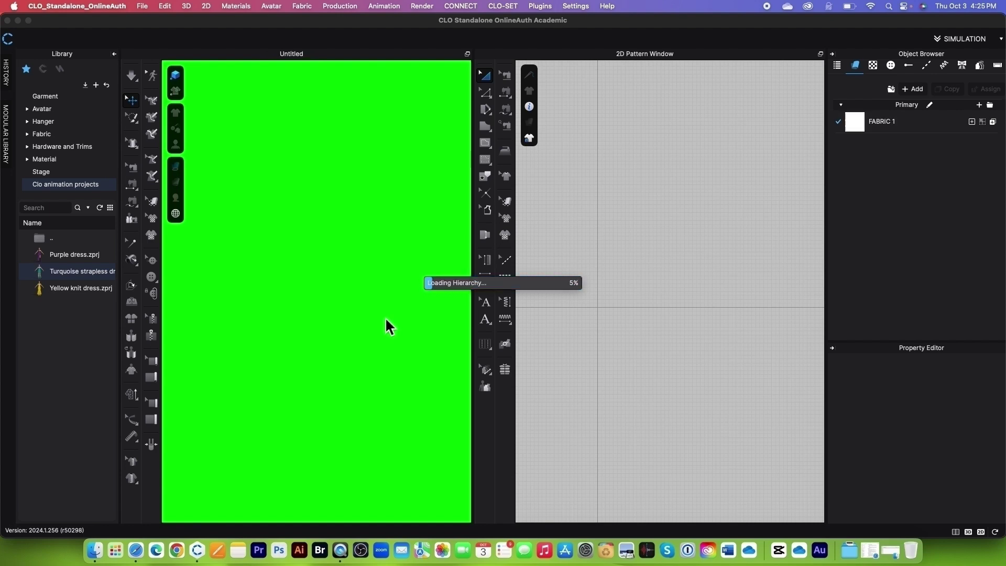
scroll(385, 316, down, 2)
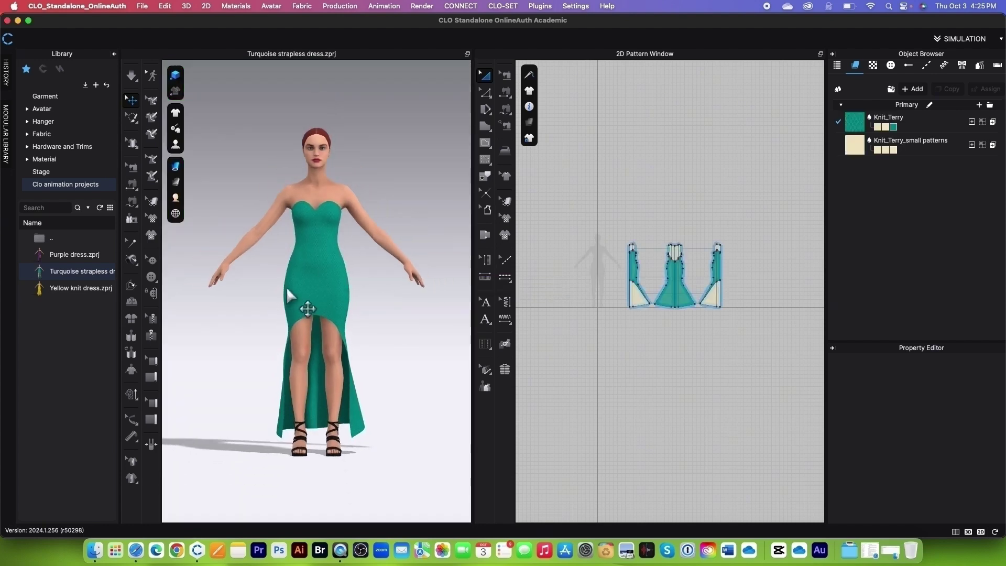
scroll(372, 351, down, 1)
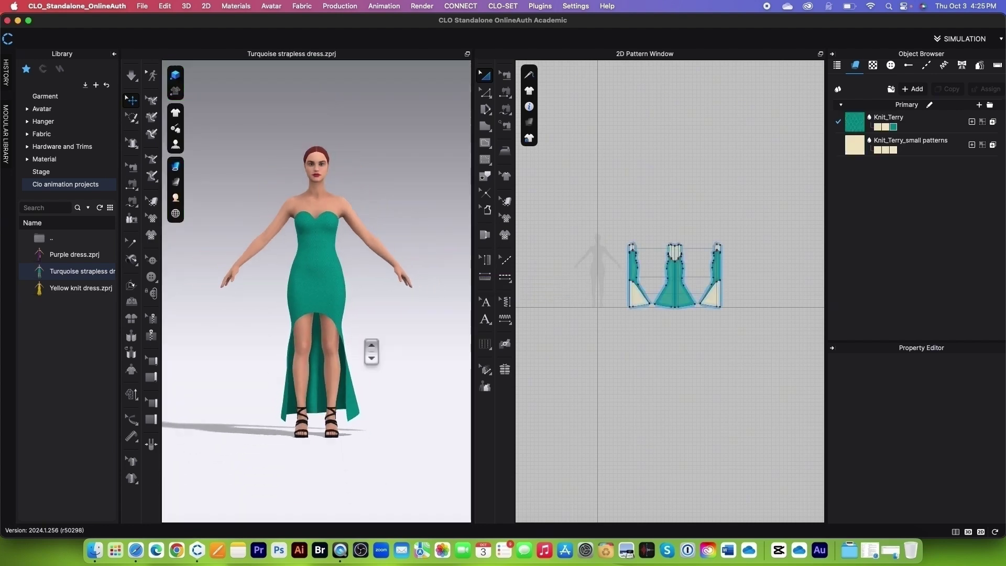
- Format the 3D background of the turquoise dress scene as a solid fill in bright green
right_click(377, 322)
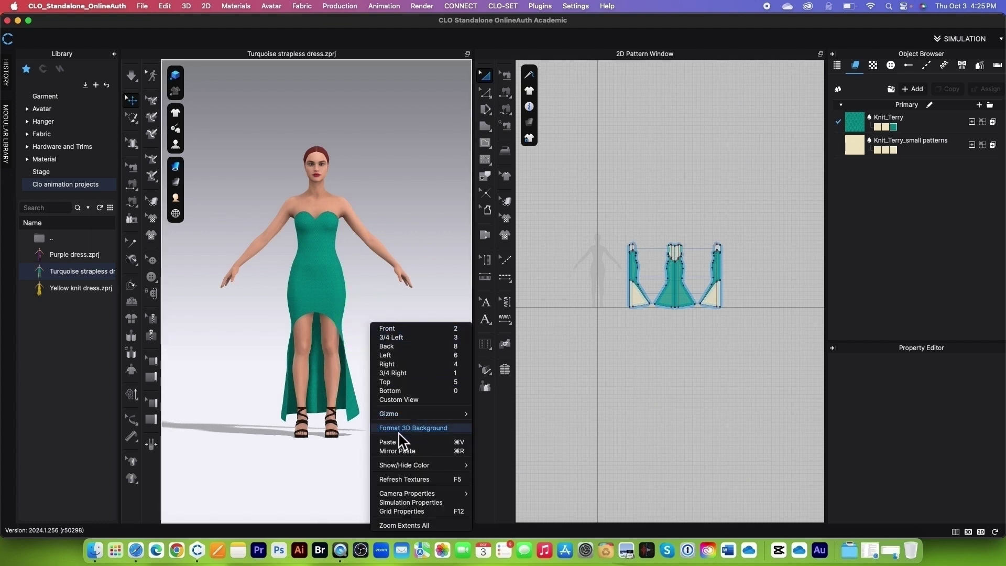
click(404, 428)
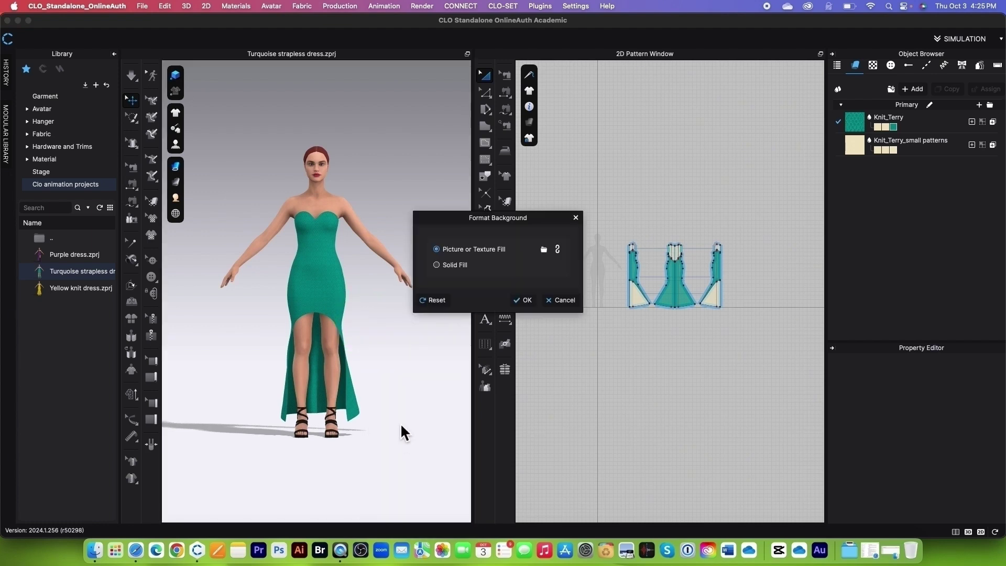
click(437, 265)
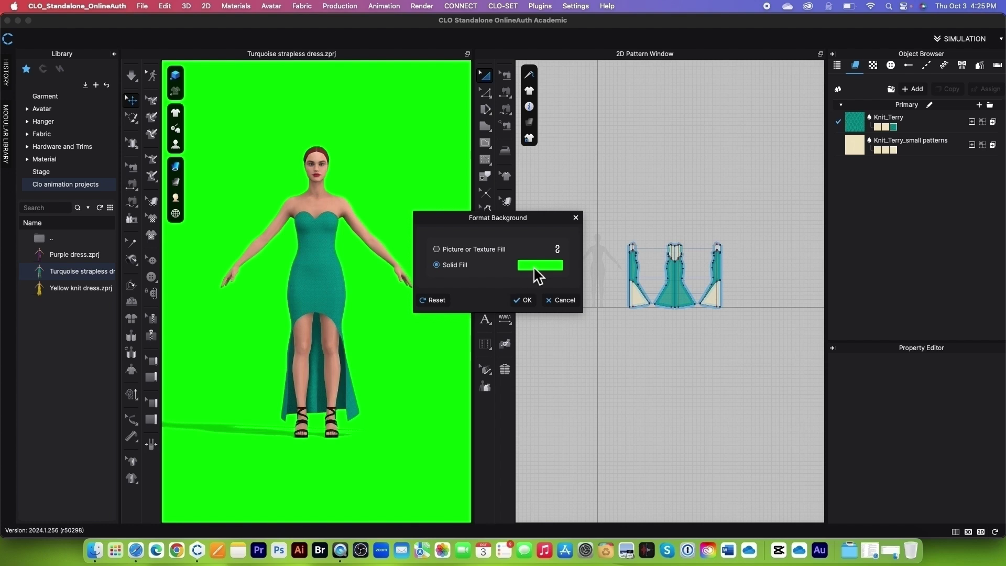
click(527, 301)
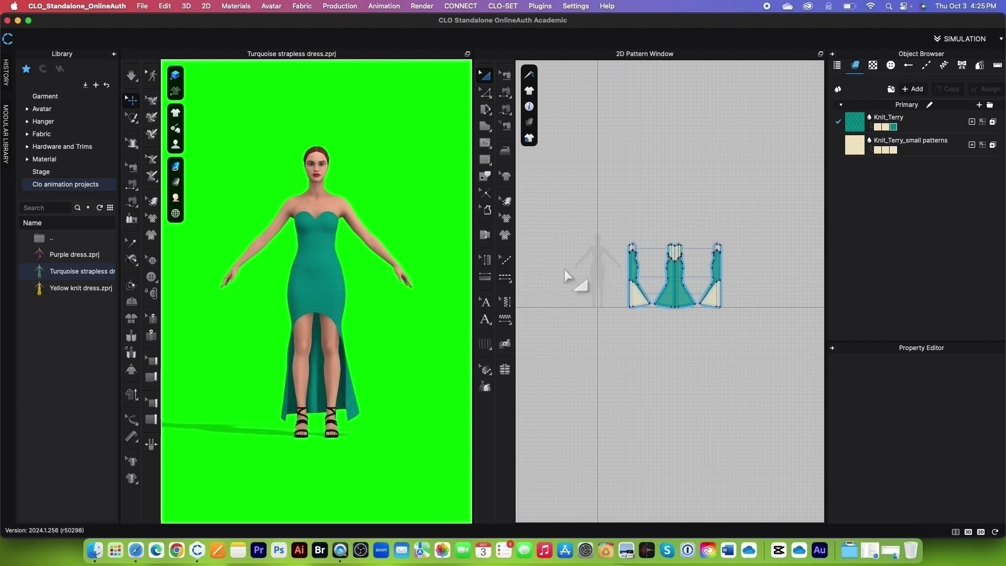
- Switch to the Animation workspace and enlarge the timeline area below the 3D view
click(996, 40)
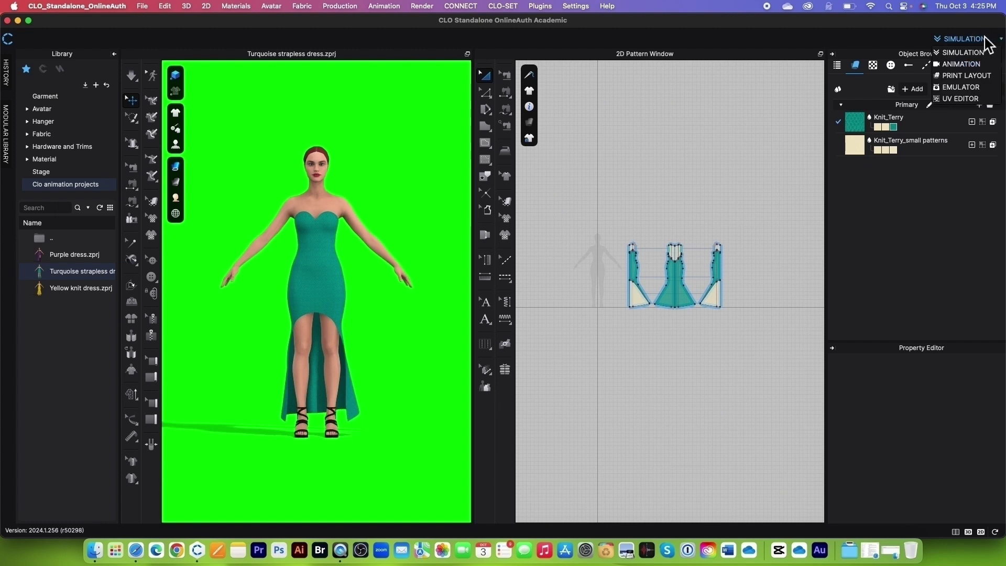
click(961, 64)
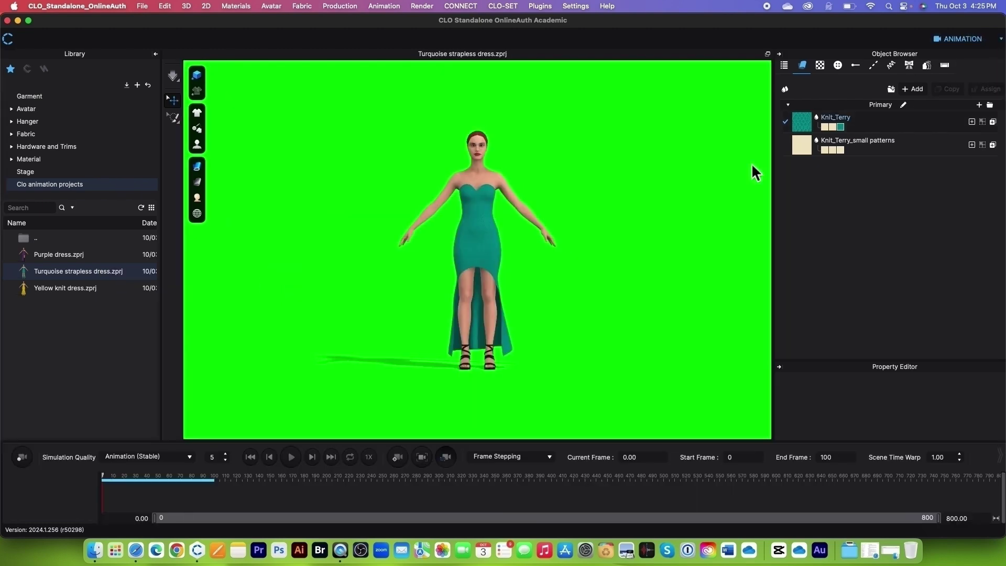
drag(495, 447, 500, 412)
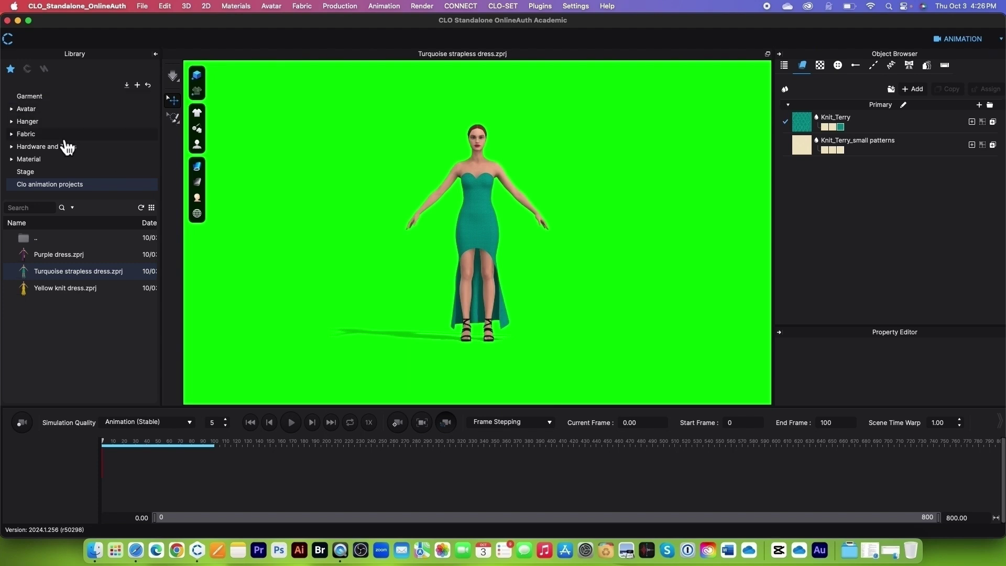
- Load the Female_V2 motion FV2_01_No_Hands_Pose.mtn onto the avatar, moving avatar and garment to the start position with a 30-frame transition
click(57, 116)
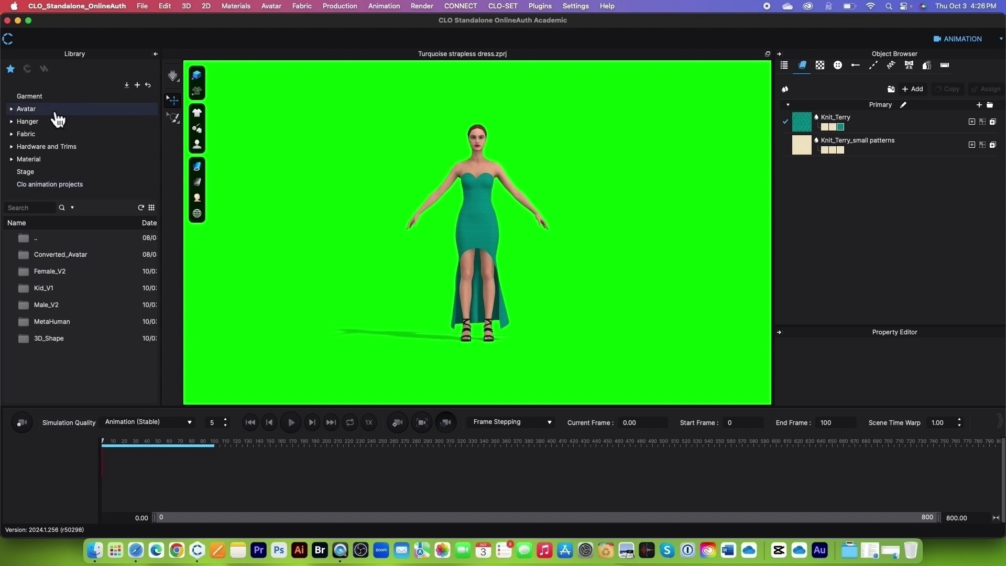
double_click(91, 272)
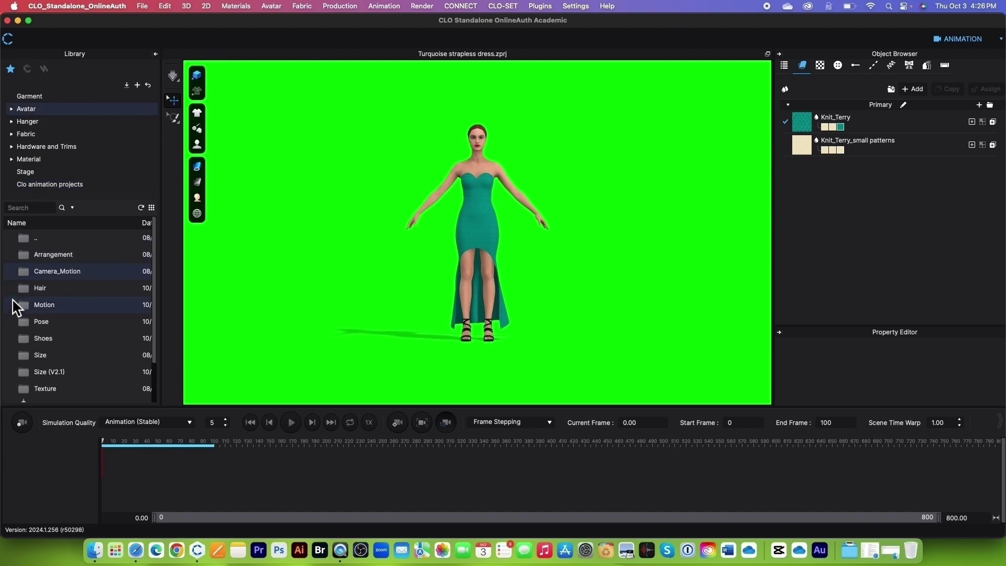
double_click(84, 312)
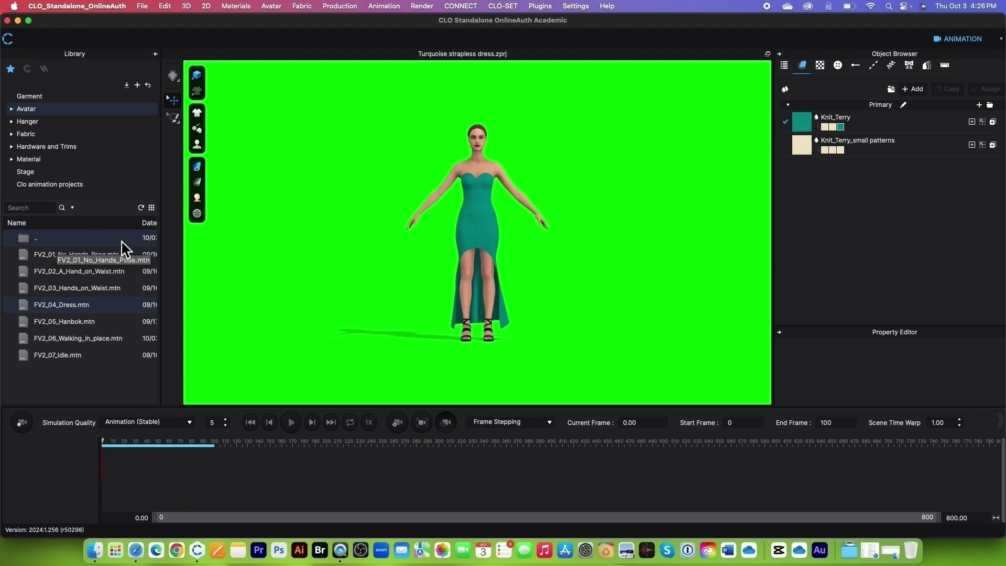
double_click(21, 256)
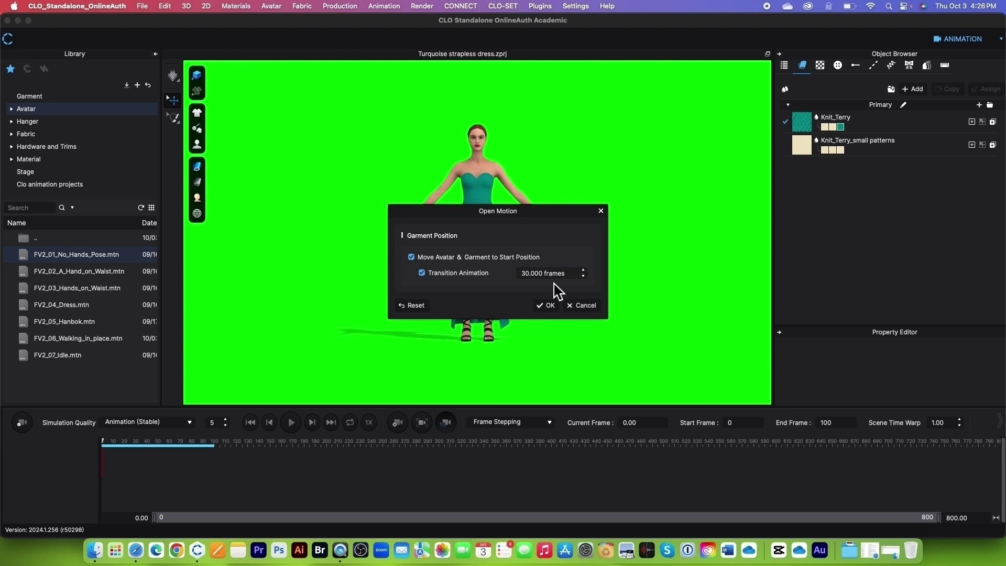
click(548, 306)
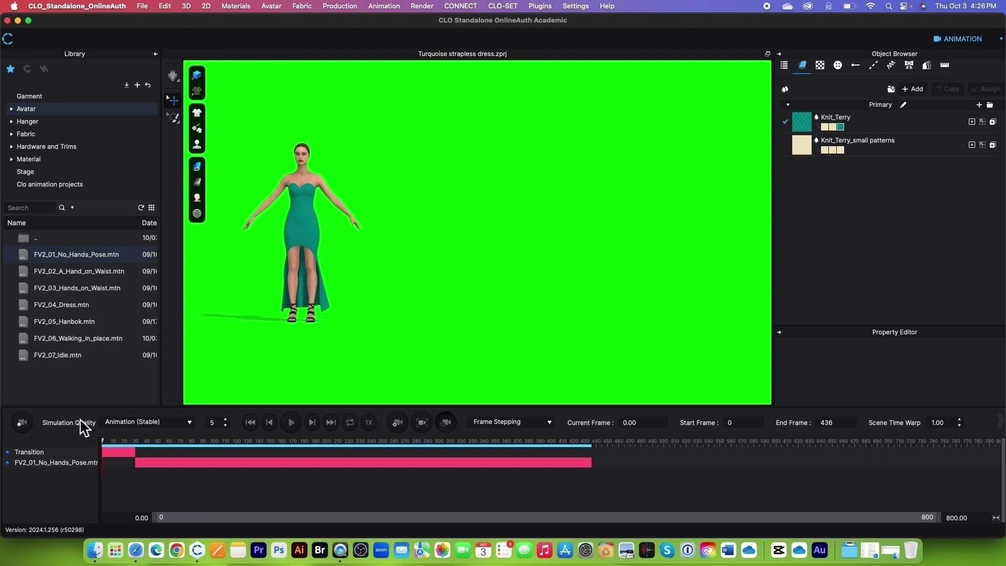
- Record the turquoise dress simulation over the full walk motion and scrub back through the recorded animation to frame 223
click(22, 423)
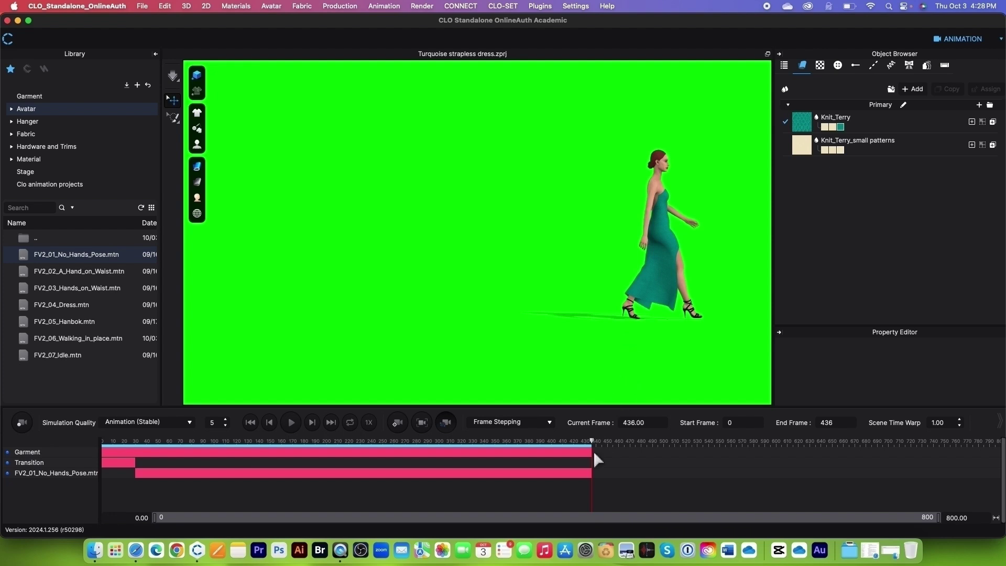
drag(592, 440, 374, 449)
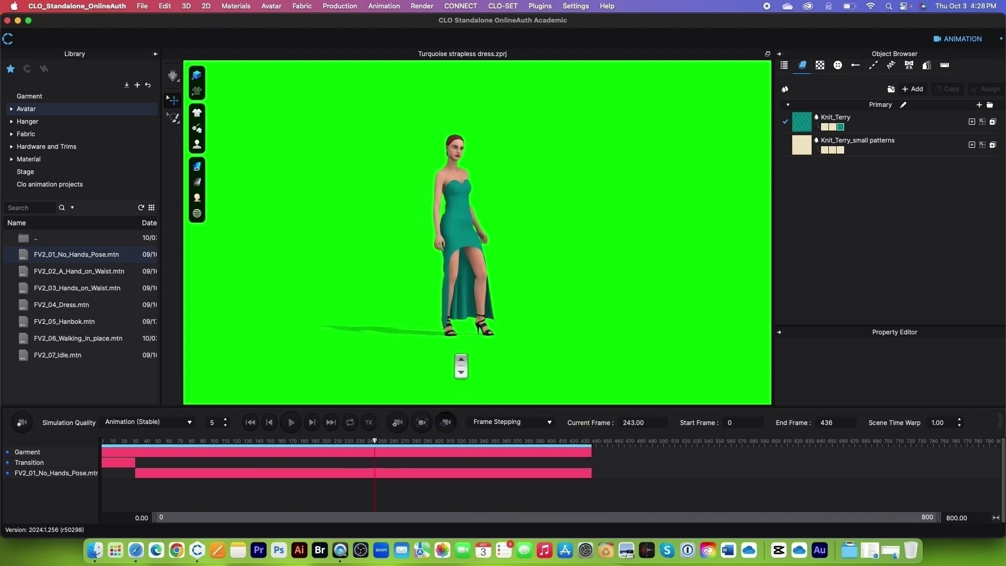
drag(376, 445, 352, 490)
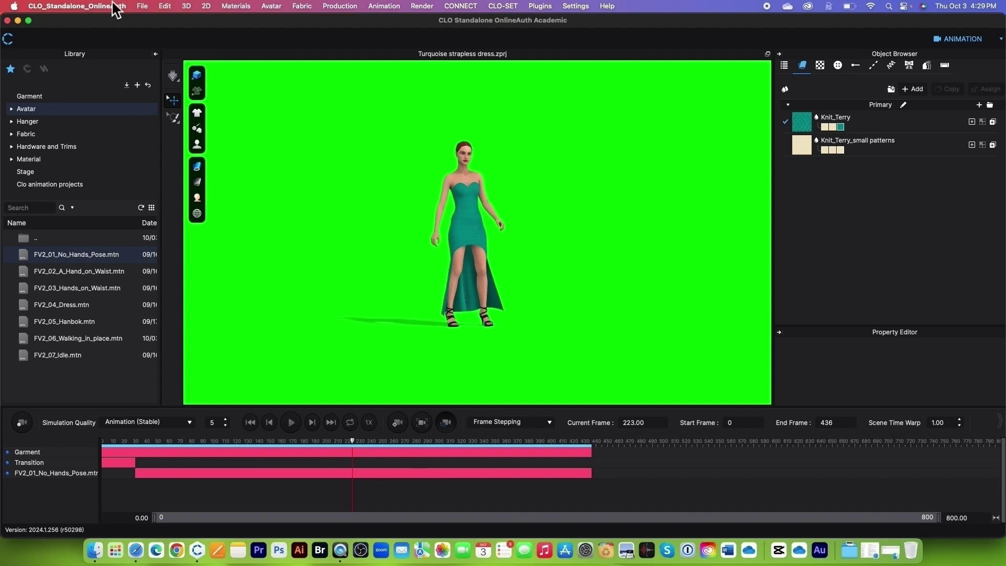
- Capture the runway animation as a 1920 × 1080 landscape video, stopping the recording at the end of the walk
click(146, 8)
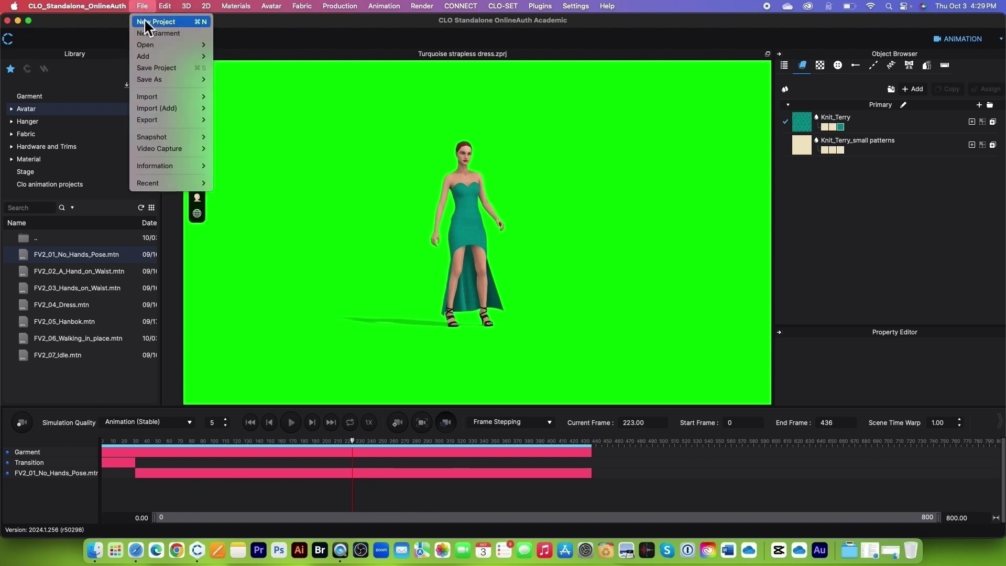
mouse_move(162, 150)
click(235, 160)
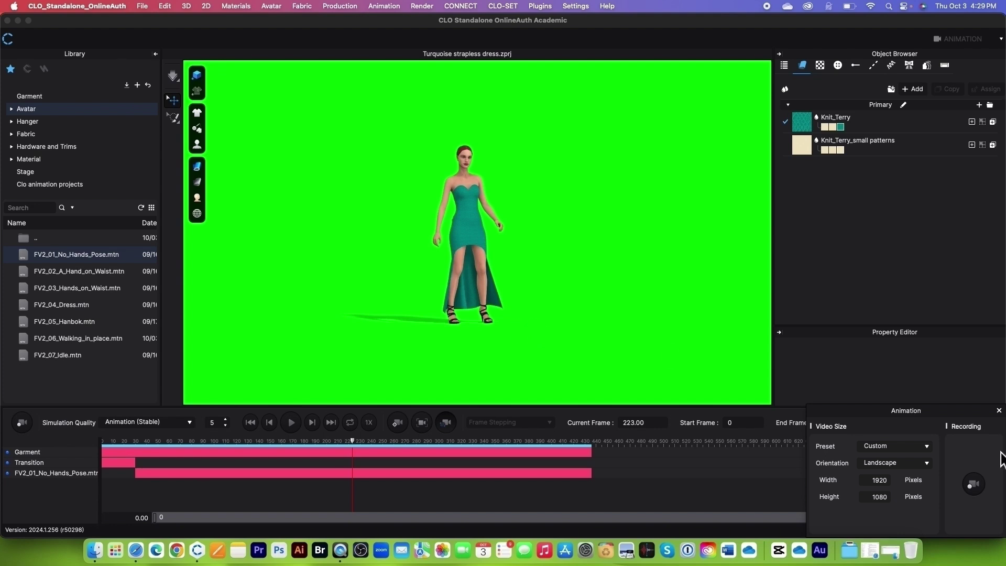
drag(871, 411, 808, 234)
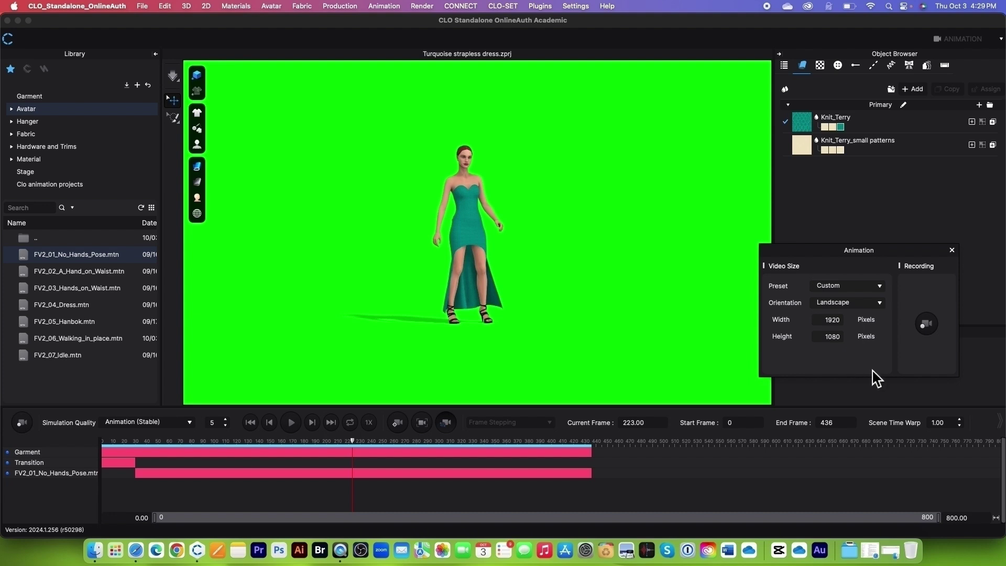
click(931, 331)
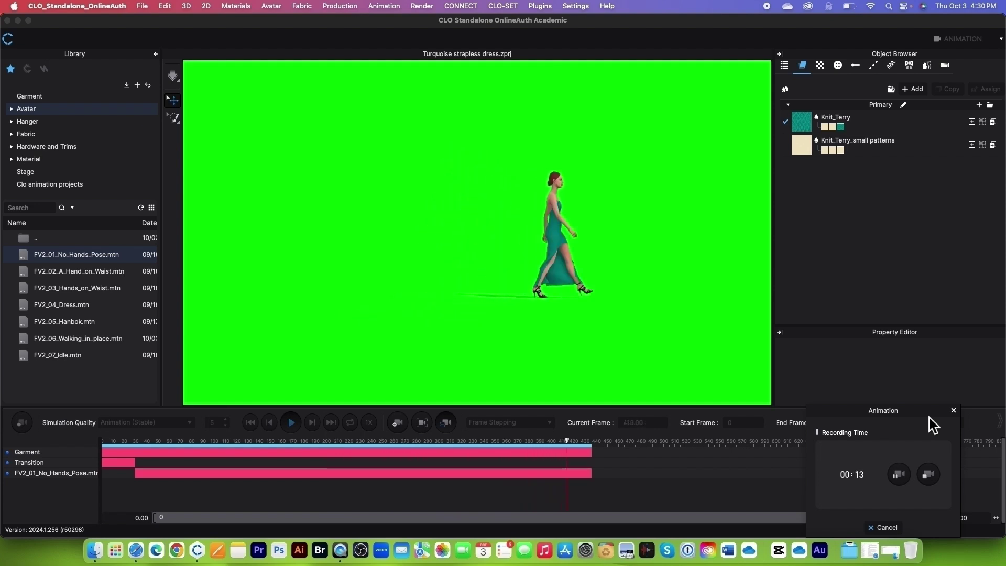
click(930, 475)
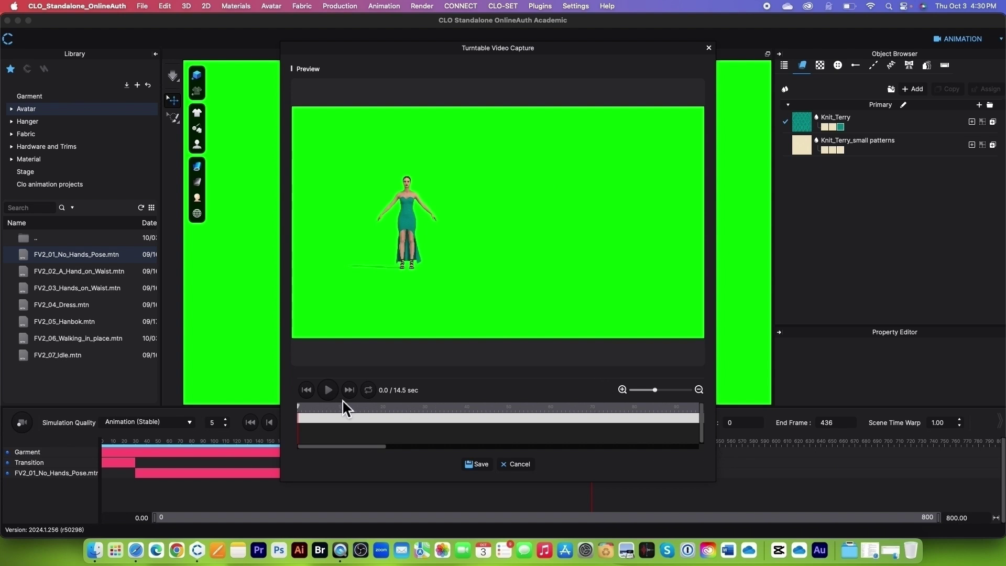
- Preview the captured video by fitting its whole length in the capture timeline and scrubbing to 6.7 seconds
drag(302, 414, 552, 414)
click(657, 390)
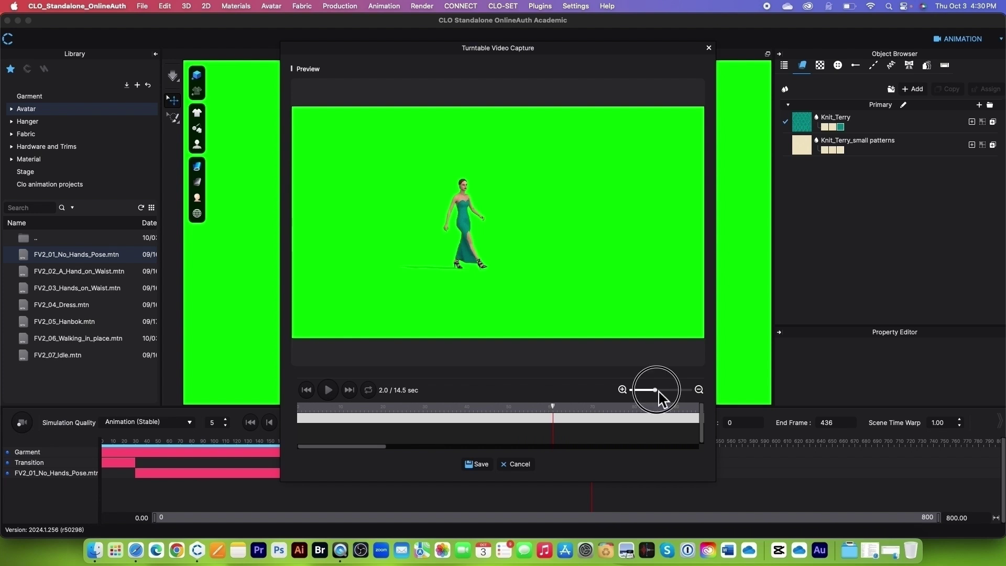
drag(659, 392, 698, 396)
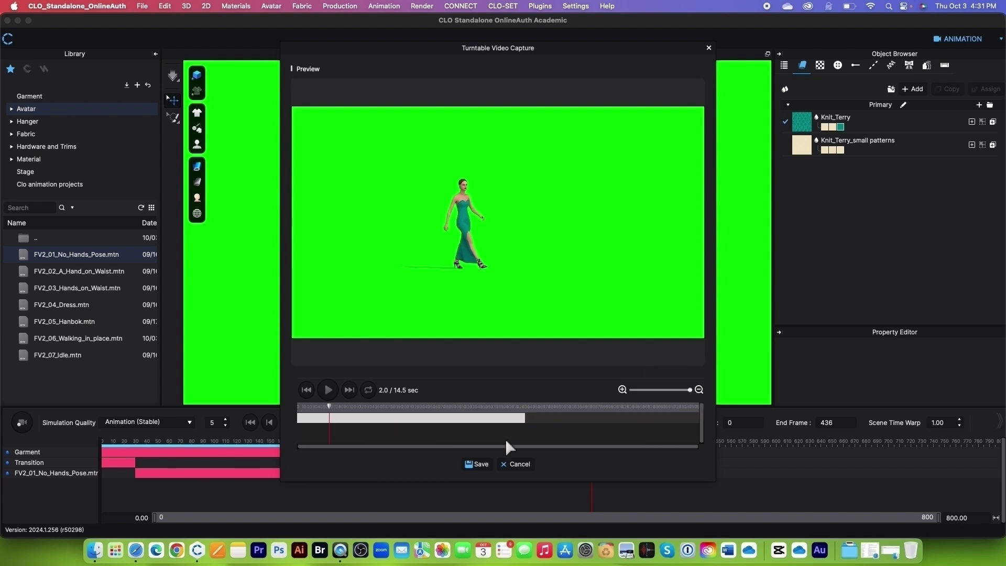
drag(332, 412, 403, 418)
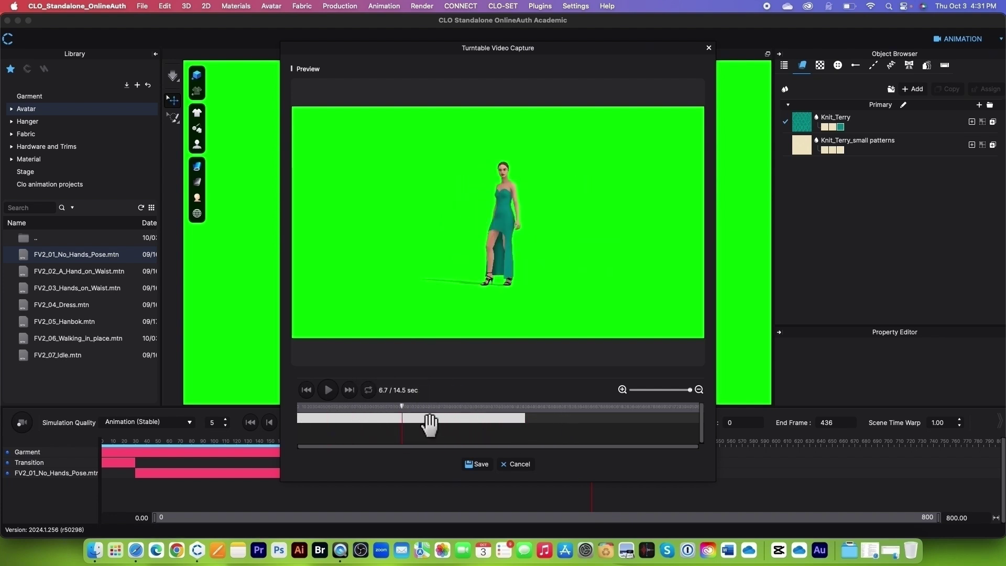
- Save the captured video as an MP4 named "Green_Turqoise dress" in the fashion runway footage folder
click(483, 465)
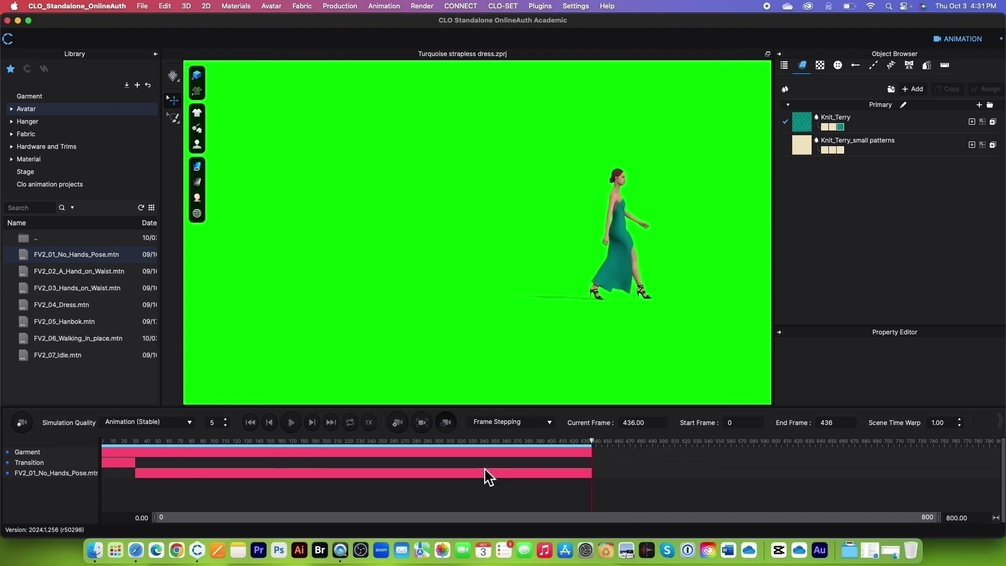
right_click(503, 88)
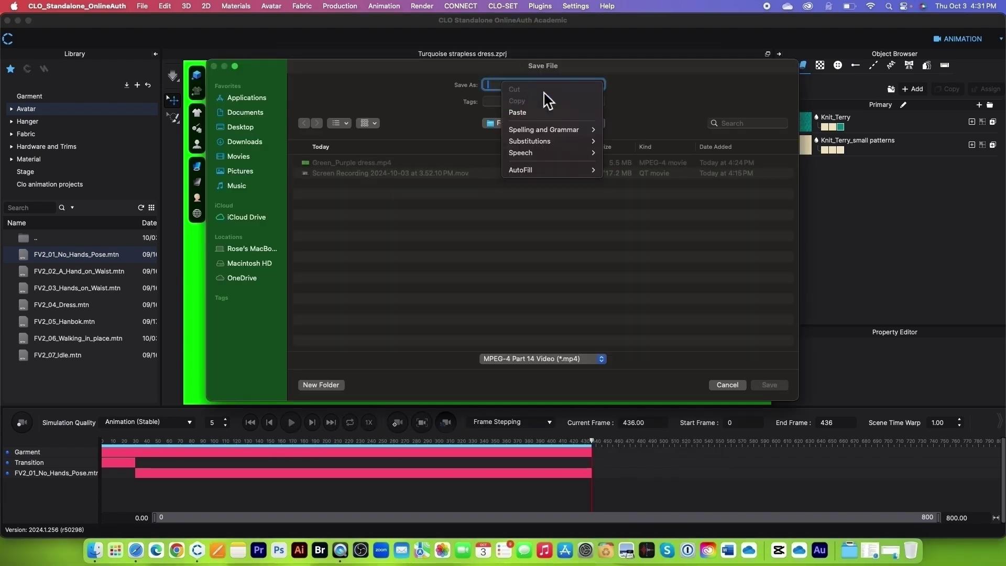
click(545, 111)
drag(533, 84, 510, 84)
text(Turqoise dress)
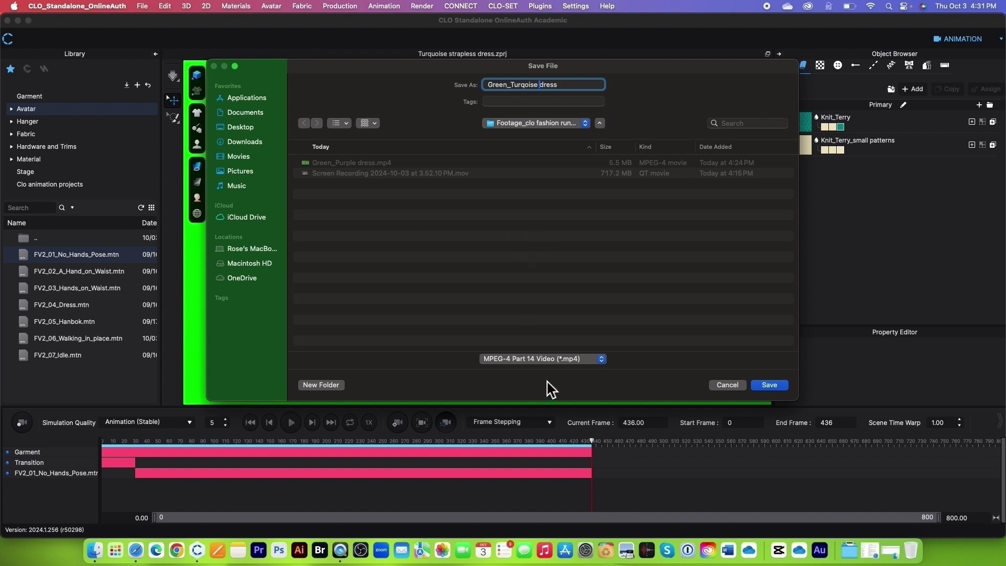
click(779, 385)
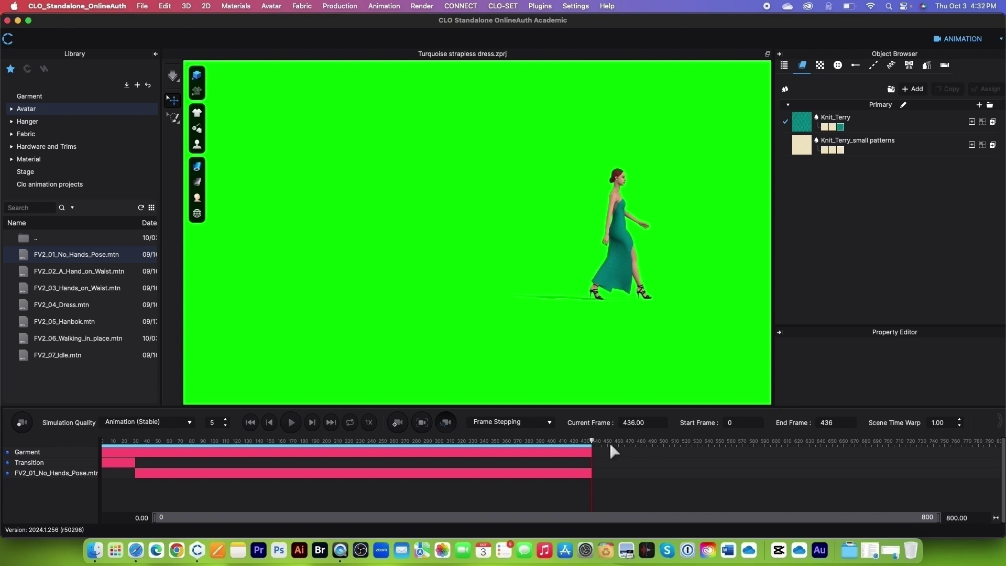
- Scrub the animation back to frame 241, switch to the Simulation workspace and delete the avatar from the 3D scene
drag(593, 447, 372, 448)
click(969, 39)
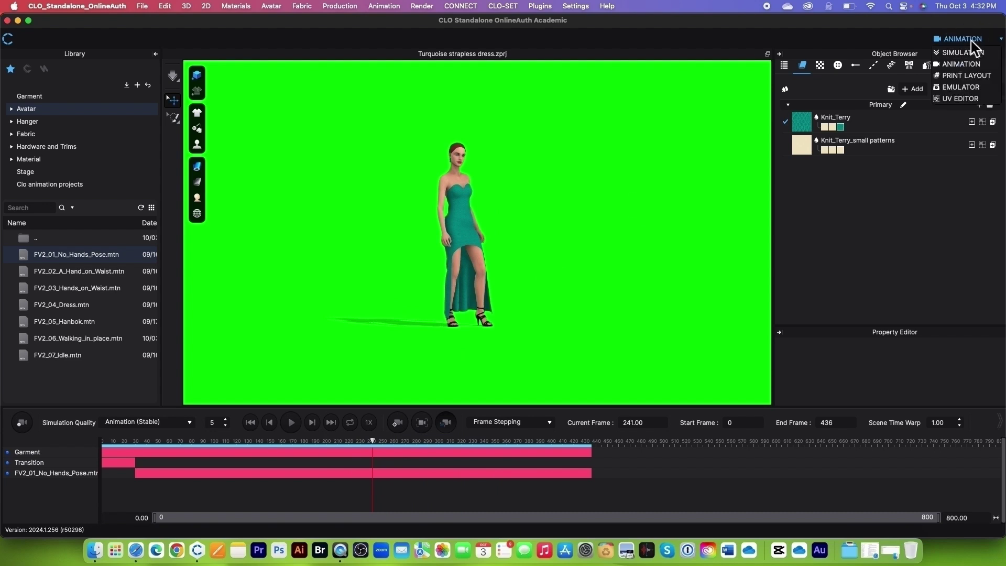
click(963, 53)
click(285, 215)
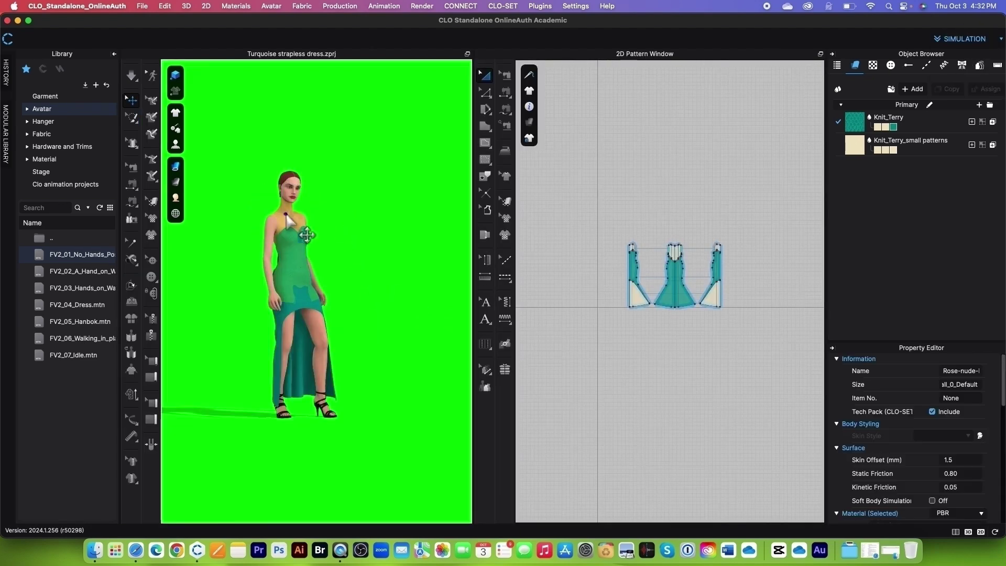
key(Delete)
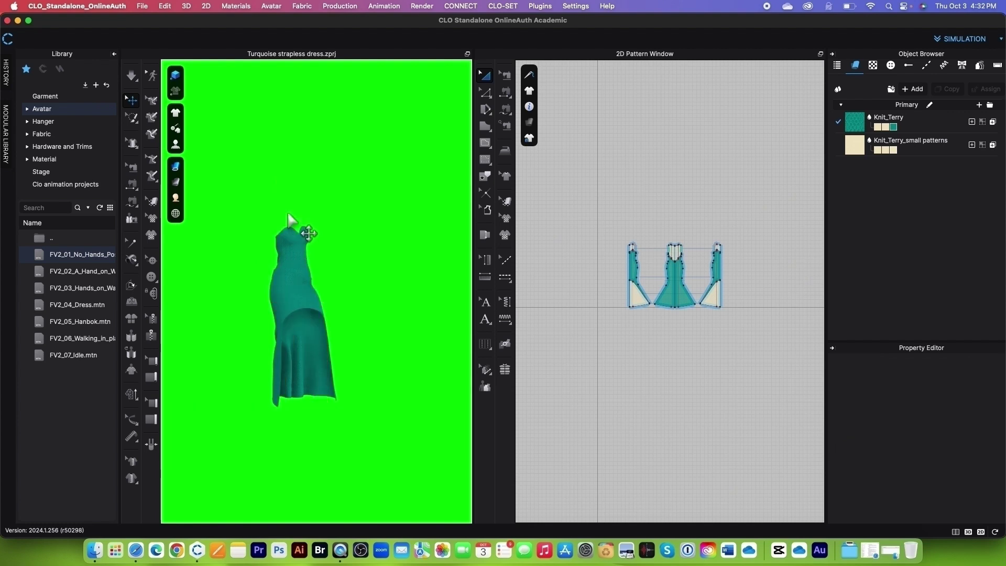
- Delete all pattern pieces of the turquoise dress from the 2D pattern window
drag(602, 198, 812, 359)
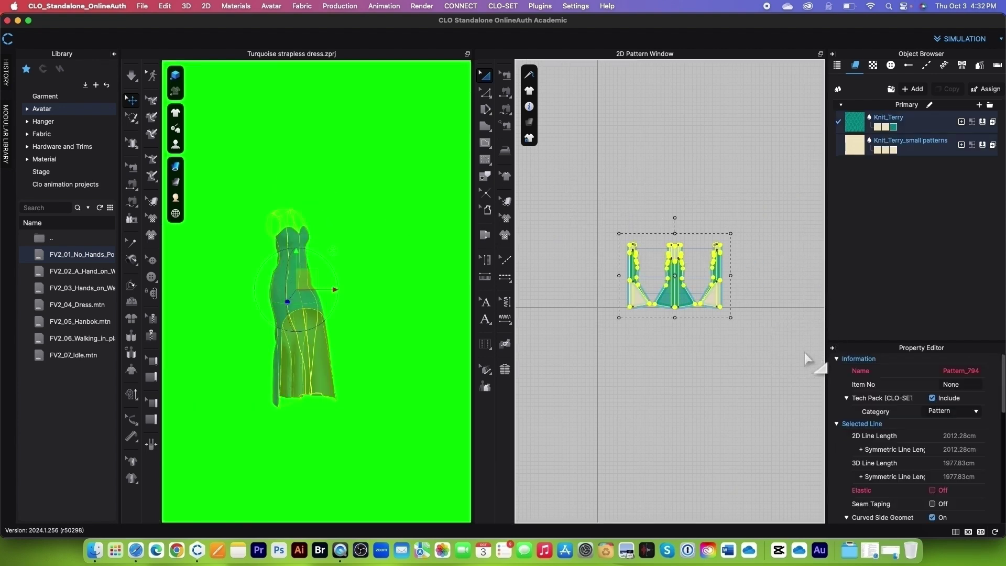
right_click(695, 299)
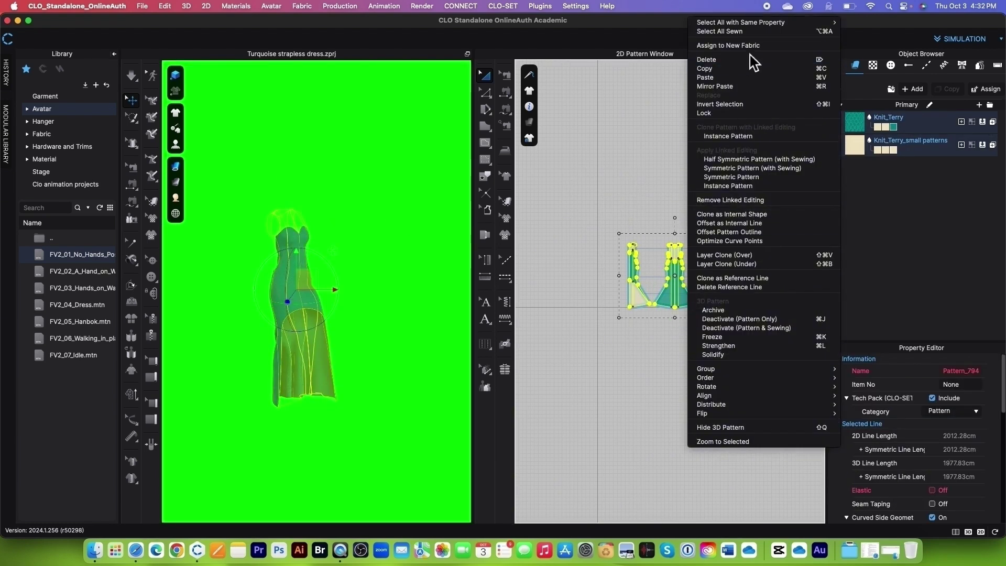
click(733, 70)
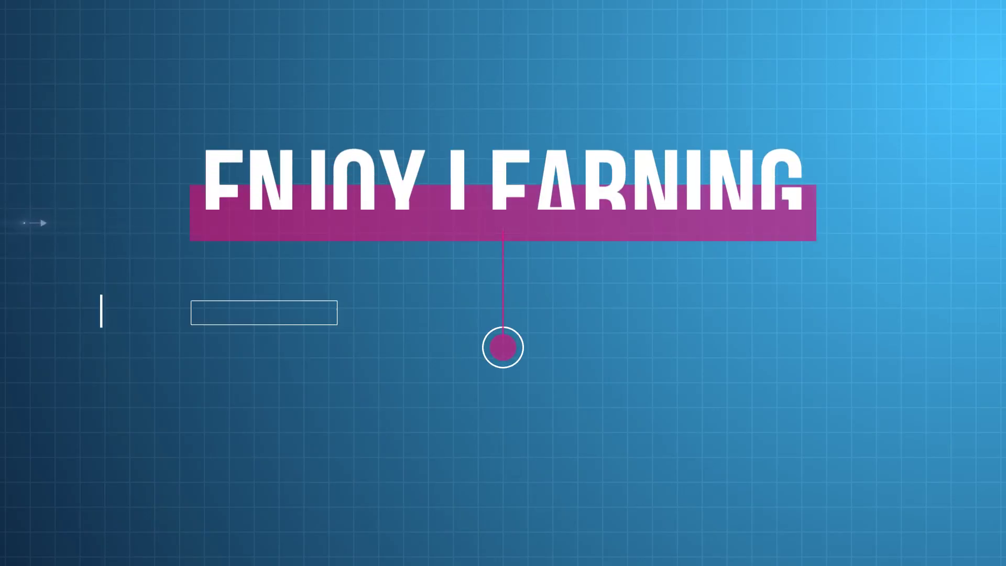